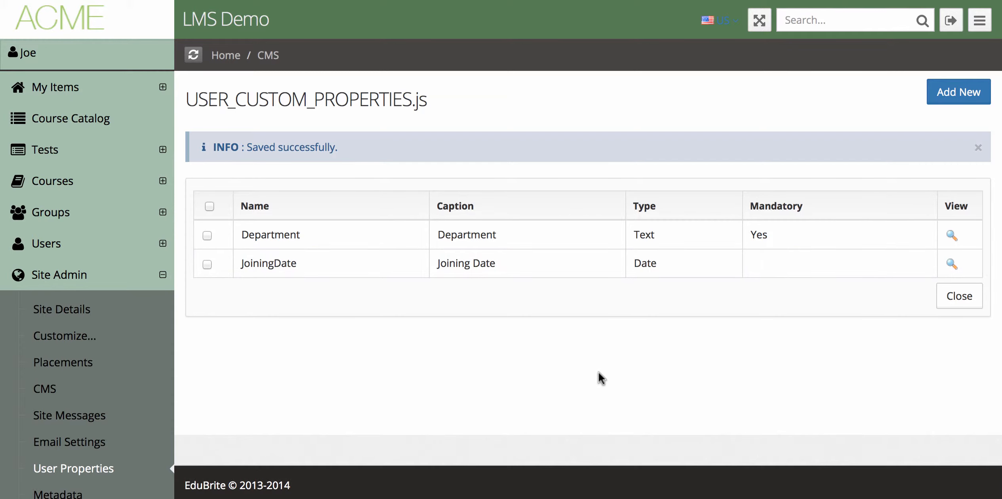
# Switch to the signup page in the other browser, reload it and choose 01/17/2015 as the Joining Date
pyautogui.press('super+Tab')
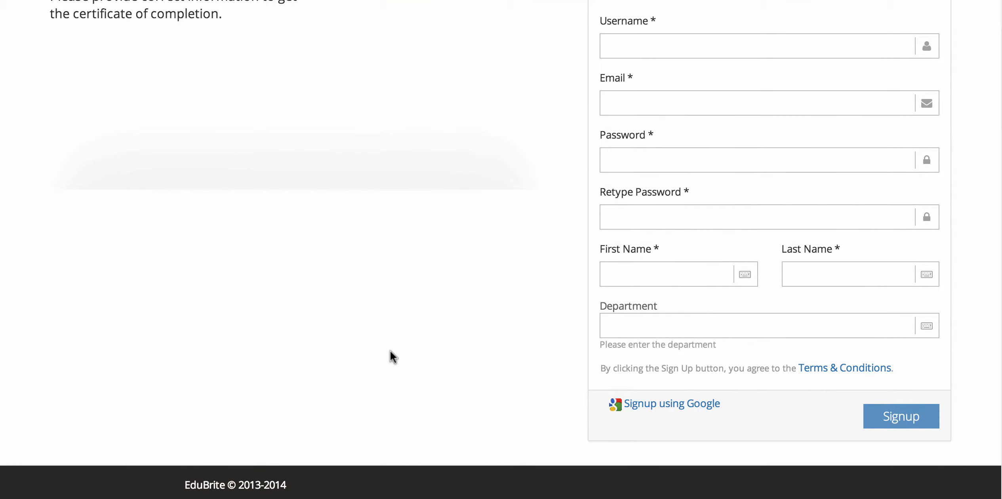
pyautogui.press('super+r')
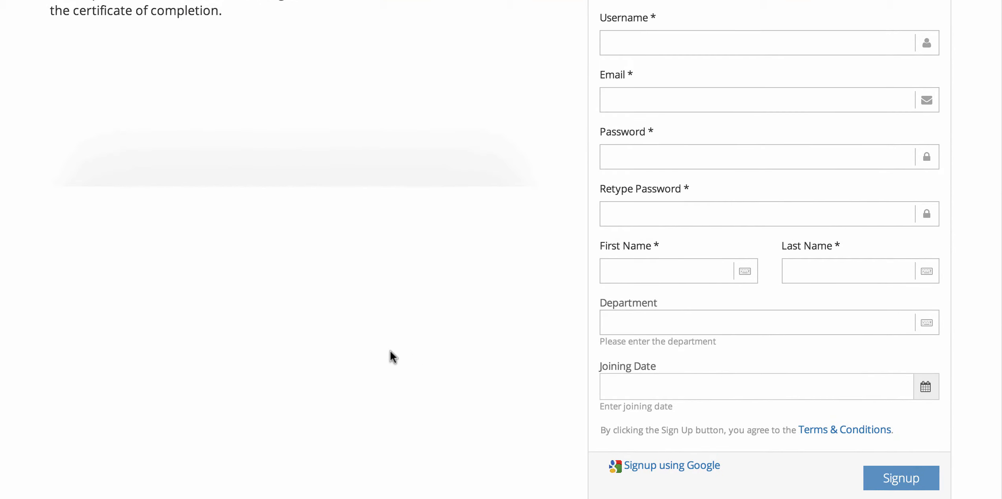
pyautogui.scroll(-2, 390, 350)
pyautogui.click(683, 319)
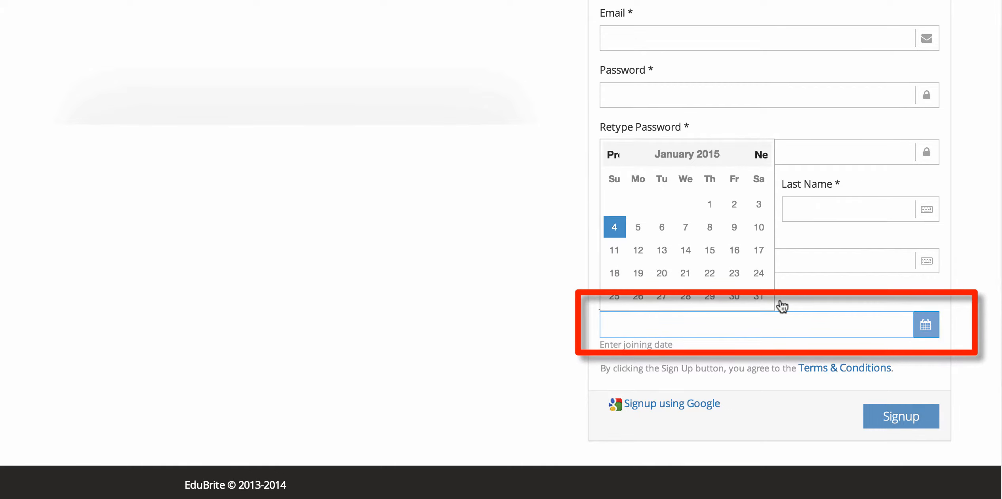
pyautogui.click(759, 253)
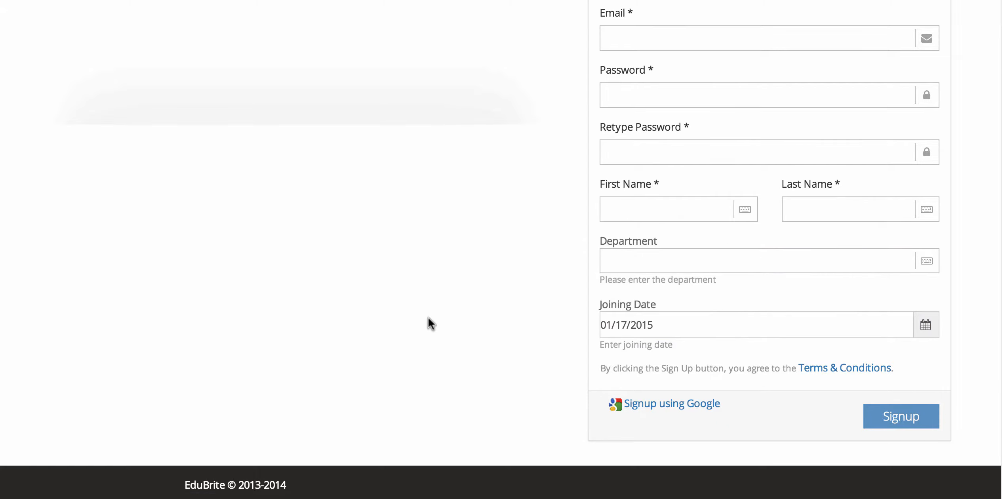
pyautogui.scroll(4, 448, 313)
pyautogui.scroll(-4, 450, 312)
pyautogui.scroll(4, 733, 332)
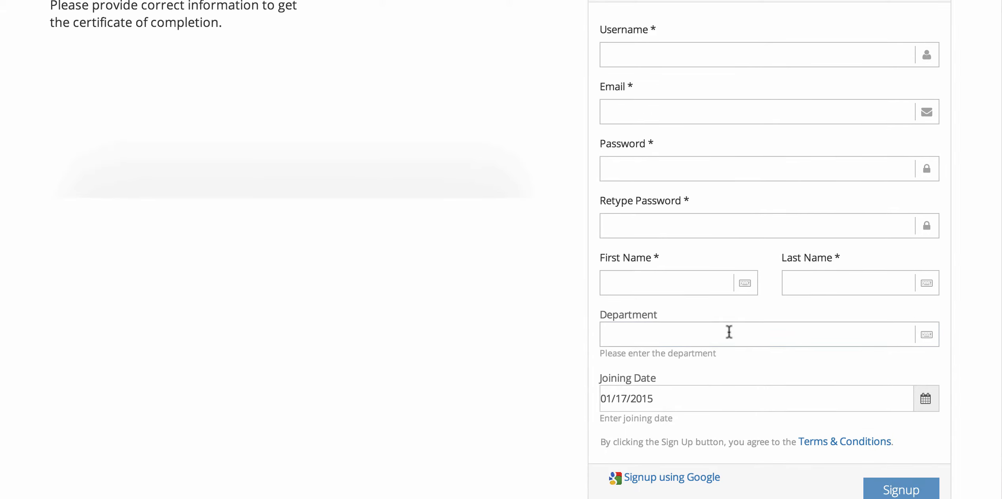
pyautogui.scroll(-4, 729, 332)
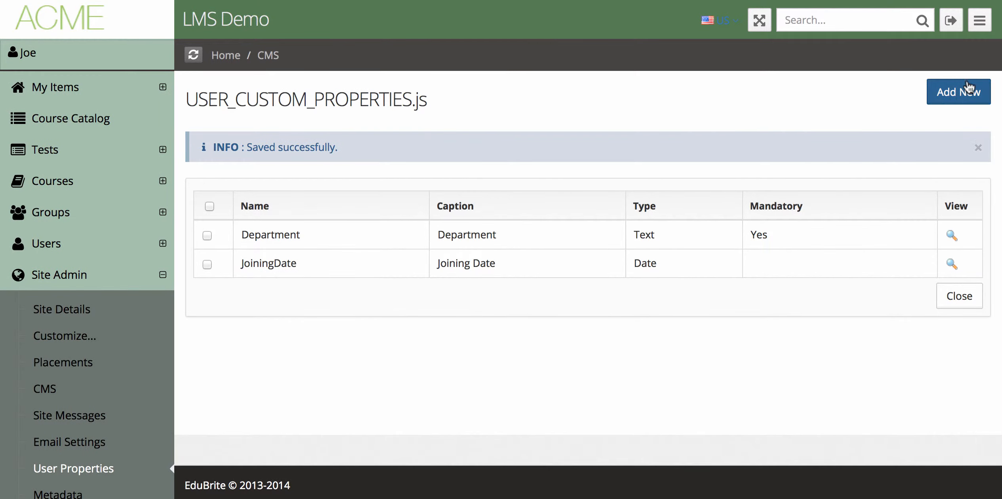
# Start a new user property with name and caption "Profession" and description "Enter profession"
pyautogui.click(956, 94)
pyautogui.scroll(-2, 725, 249)
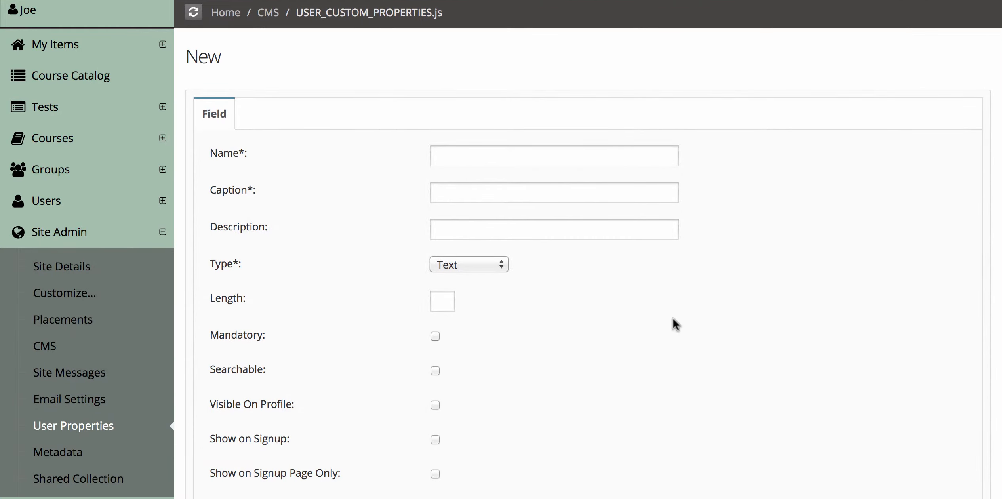
pyautogui.click(471, 148)
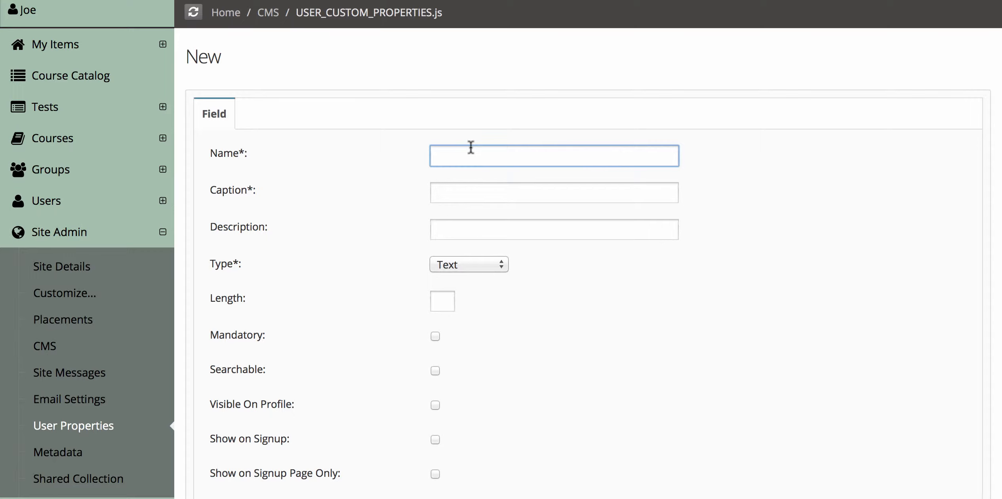
pyautogui.write('Profession')
pyautogui.press('Tab')
pyautogui.write('Profession')
pyautogui.press('Tab')
pyautogui.write('Enter profession')
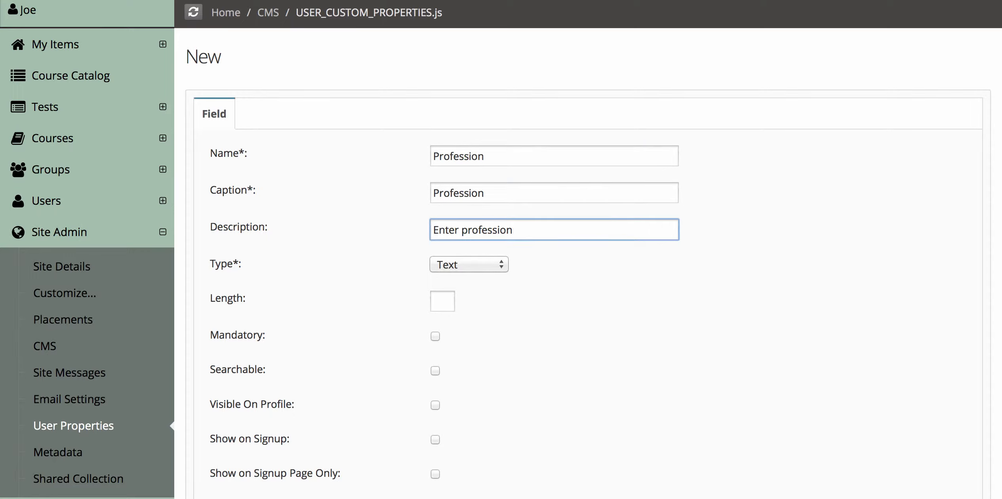
# Set the Profession field's type to Dropdown, enable Show on Signup and Visible On Profile, and save it
pyautogui.click(457, 271)
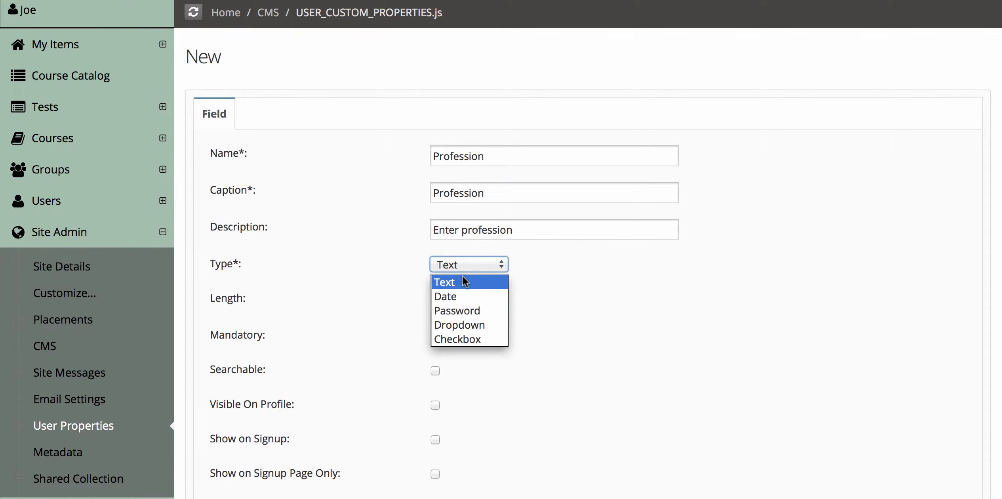
pyautogui.click(481, 325)
pyautogui.scroll(-3, 567, 323)
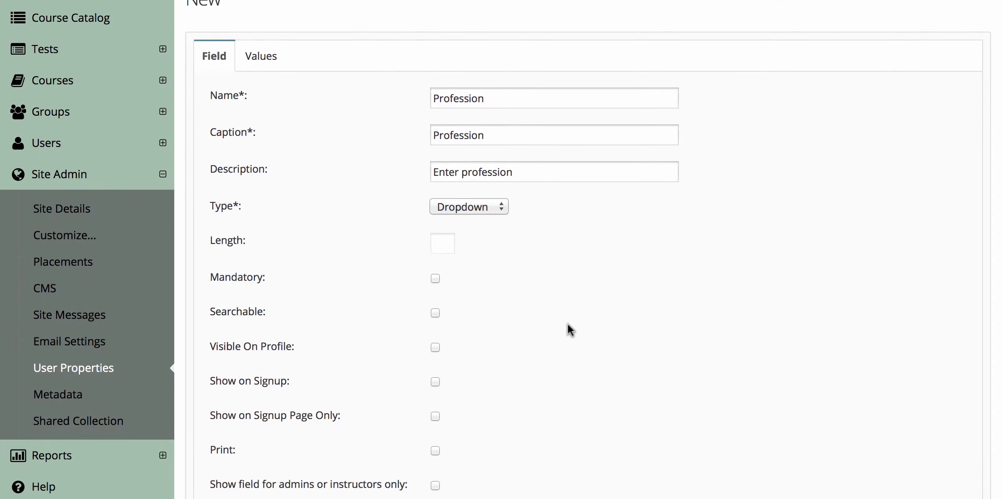
pyautogui.scroll(-4, 637, 282)
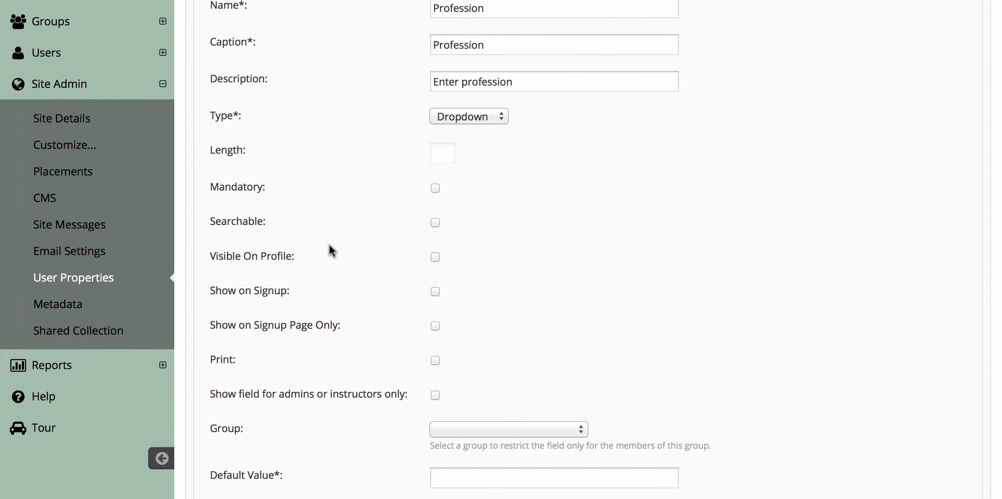
pyautogui.click(246, 293)
pyautogui.click(255, 253)
pyautogui.scroll(-8, 660, 278)
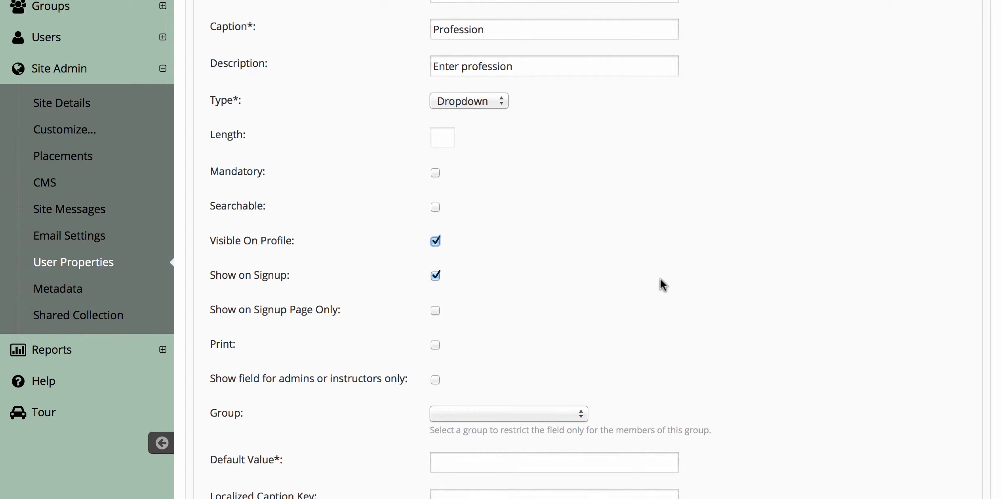
pyautogui.scroll(-2, 661, 280)
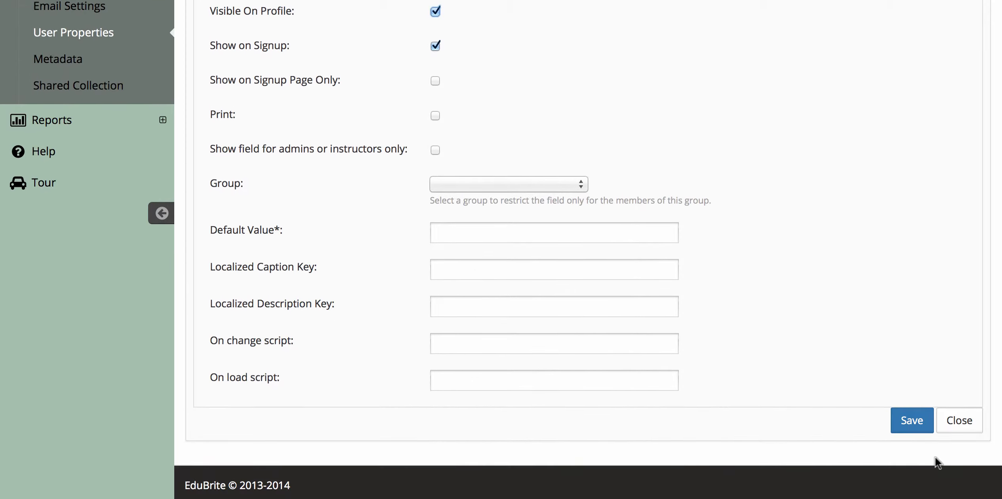
pyautogui.click(916, 419)
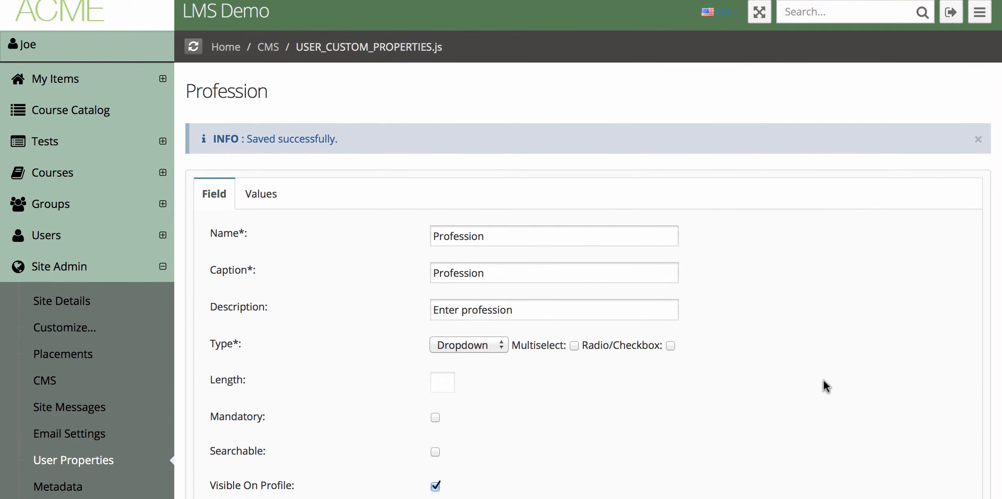
# Add a first dropdown value to the Profession field with Id 1 and value "Doctor"
pyautogui.scroll(-7, 823, 380)
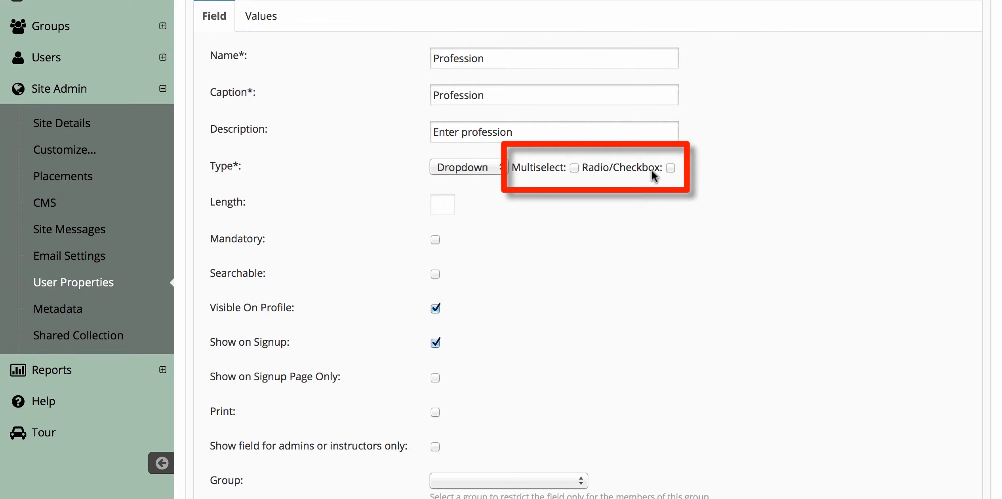
pyautogui.scroll(-8, 750, 175)
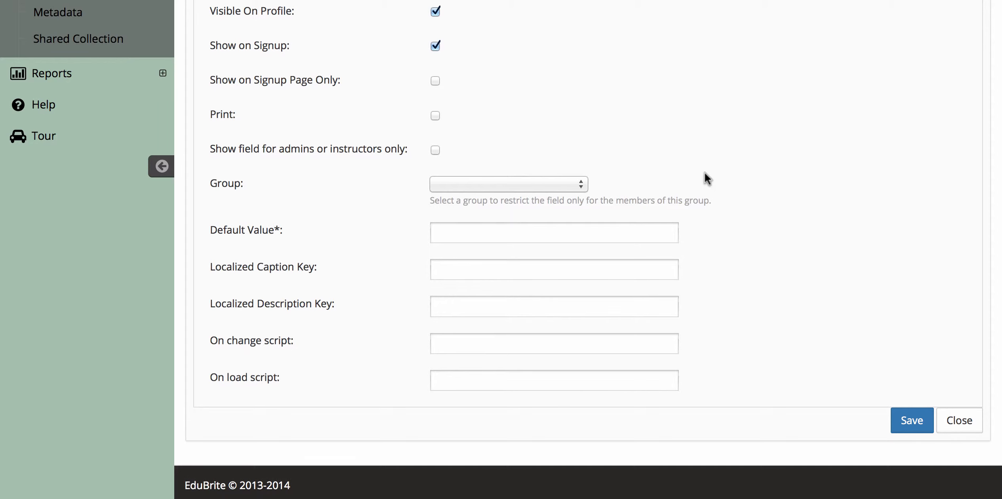
pyautogui.scroll(1, 705, 172)
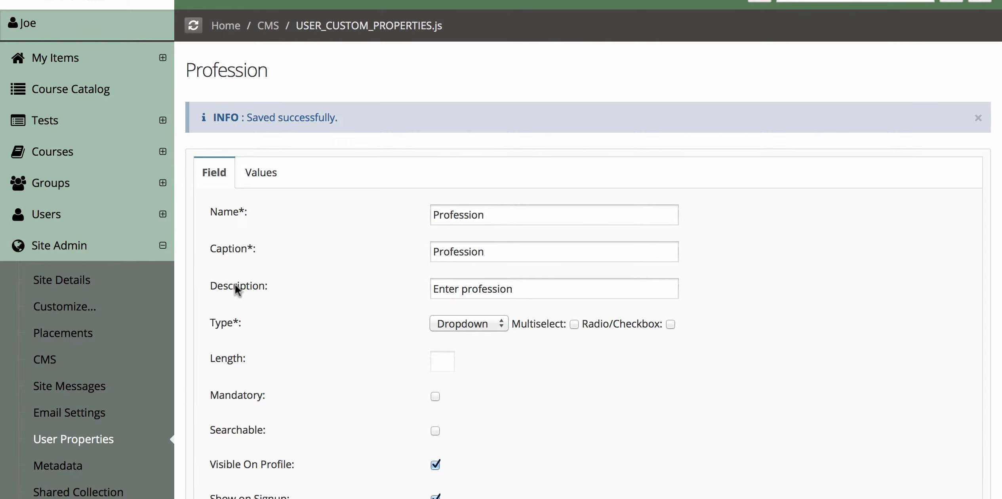
pyautogui.click(261, 174)
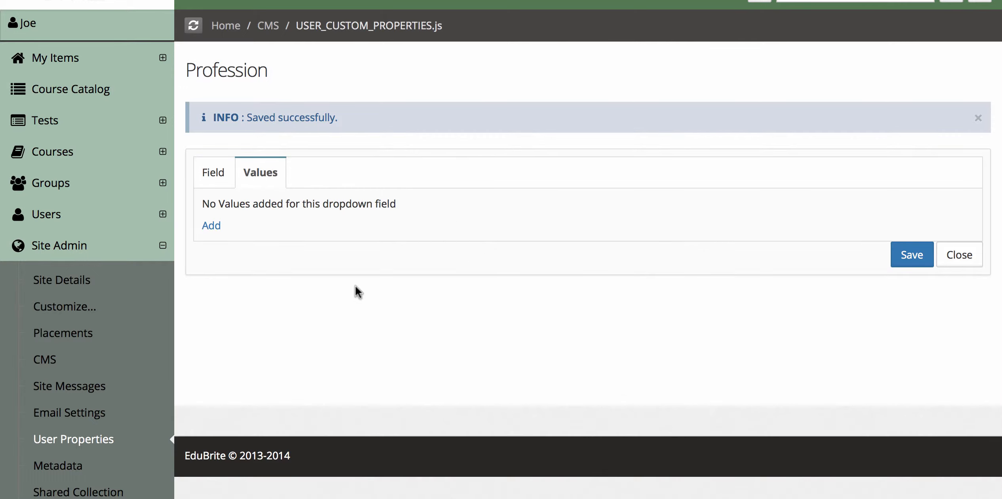
pyautogui.click(210, 225)
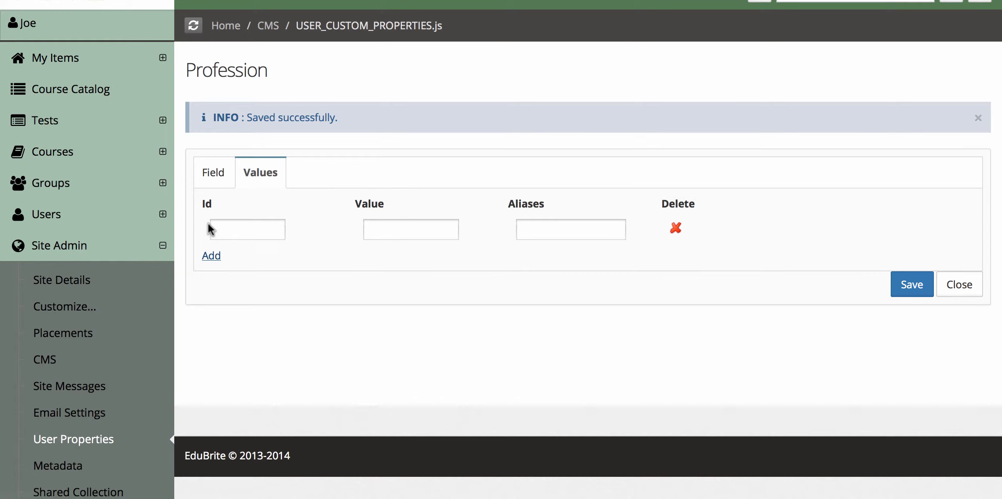
pyautogui.click(248, 227)
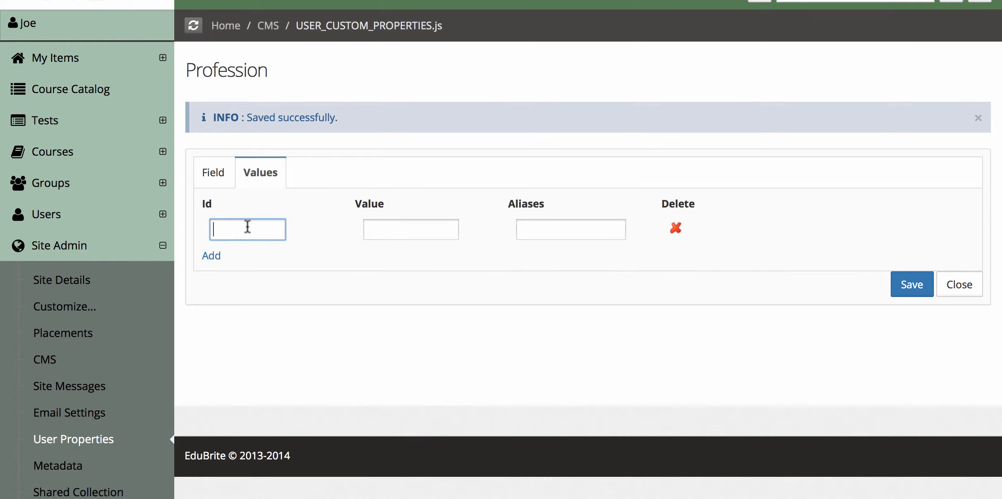
pyautogui.write('1')
pyautogui.press('Tab')
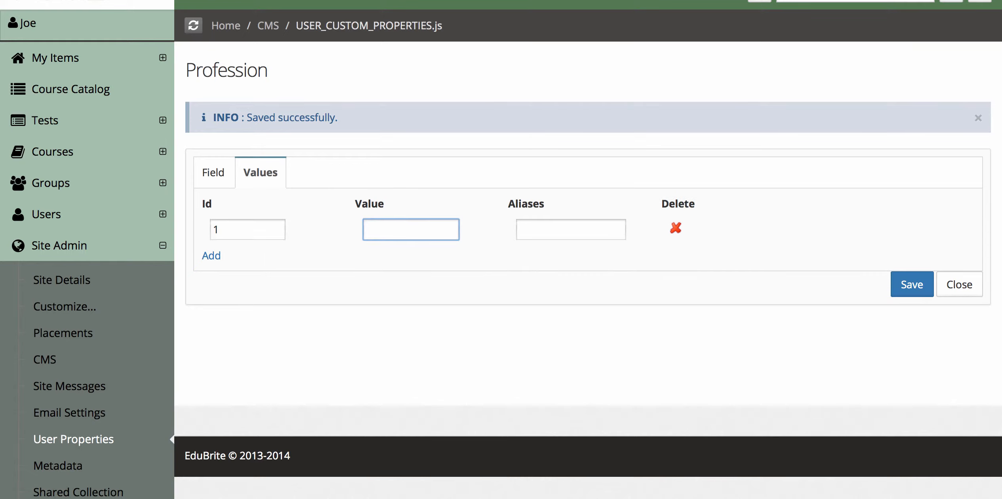
pyautogui.write('Doctor')
pyautogui.press('Tab')
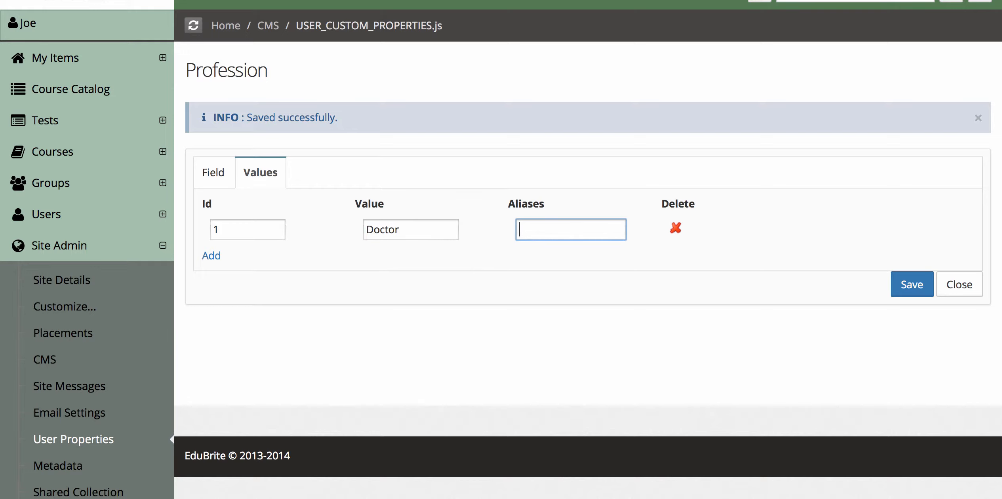
# Add a second dropdown value with Id 2 and value "Engineer"
pyautogui.click(214, 257)
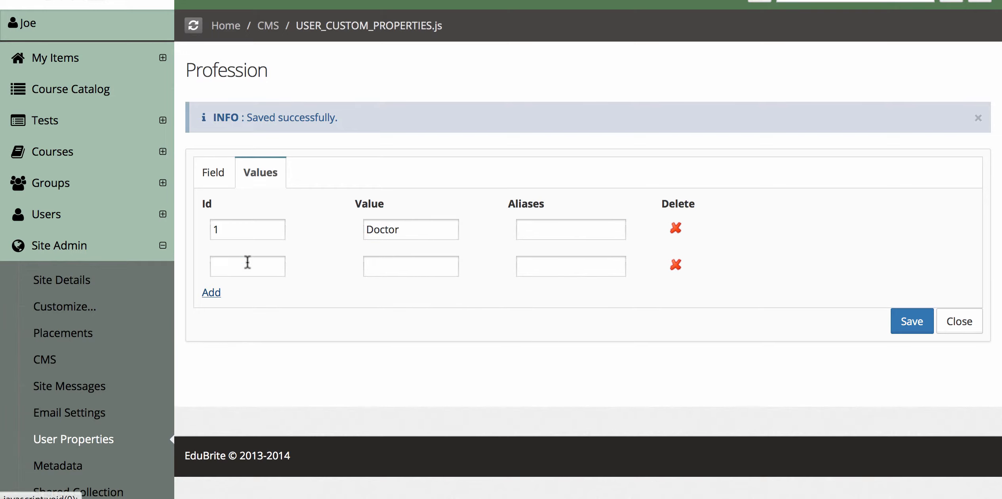
pyautogui.click(247, 262)
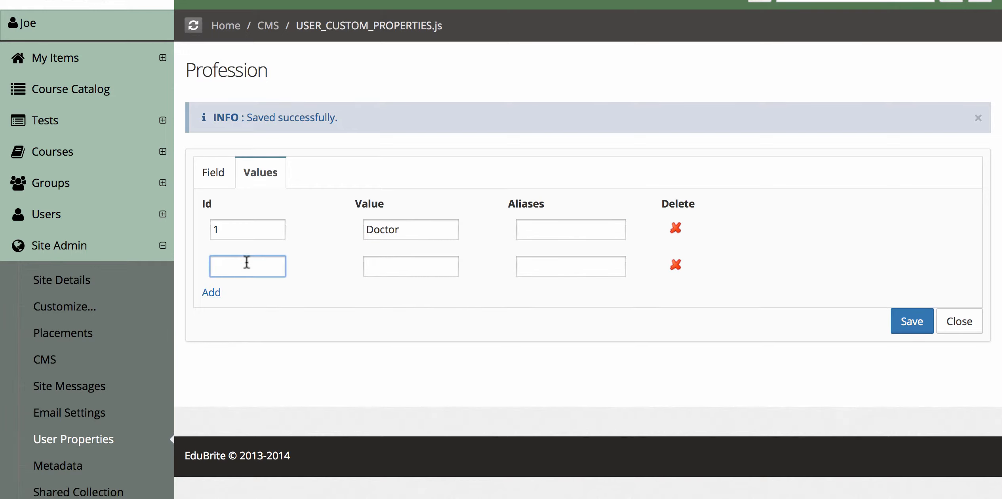
pyautogui.write('2')
pyautogui.press('Tab')
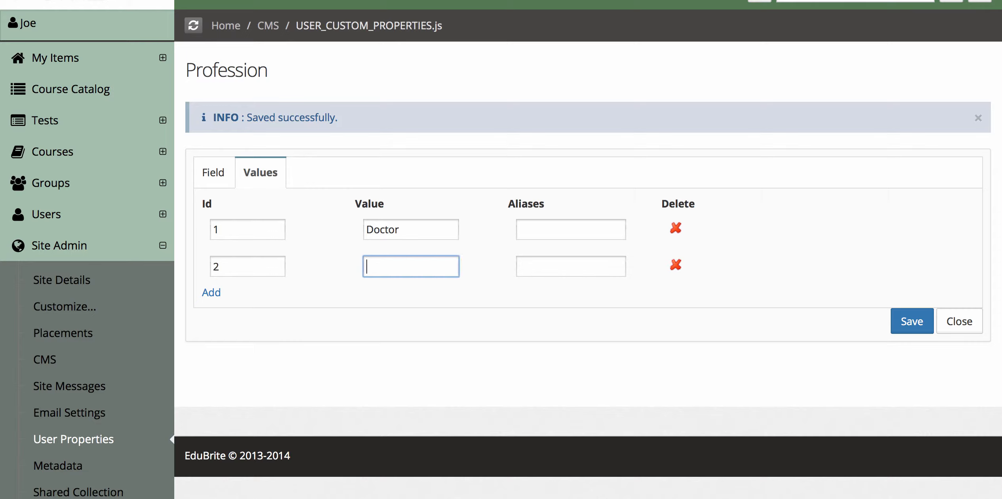
pyautogui.write('Engineer')
pyautogui.press('Tab')
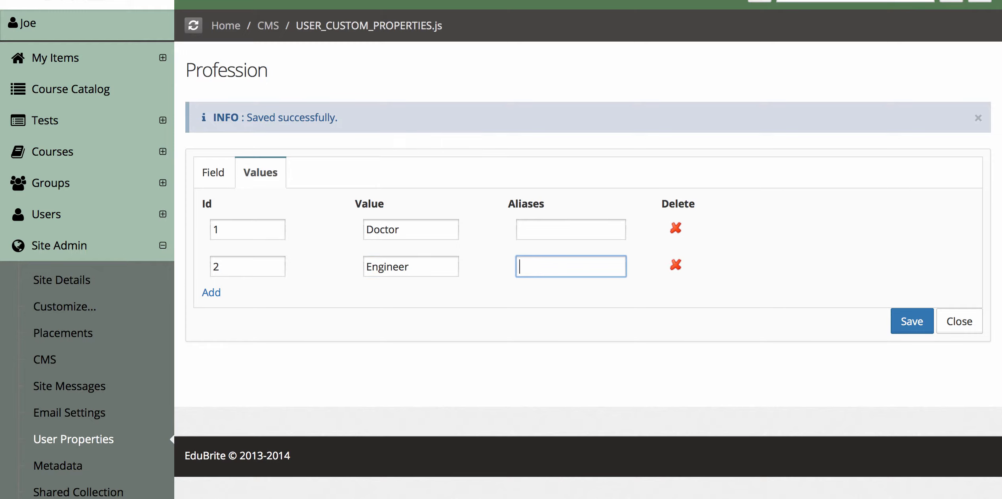
# Add a third dropdown value with Id 3 and value "Lawyer", and save the Profession field
pyautogui.click(211, 293)
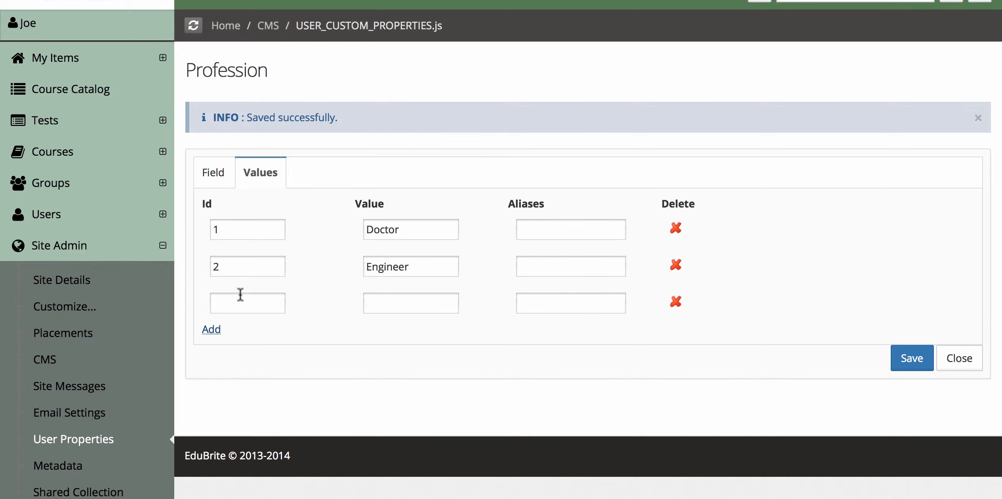
pyautogui.click(239, 298)
pyautogui.write('3')
pyautogui.press('Tab')
pyautogui.write('L')
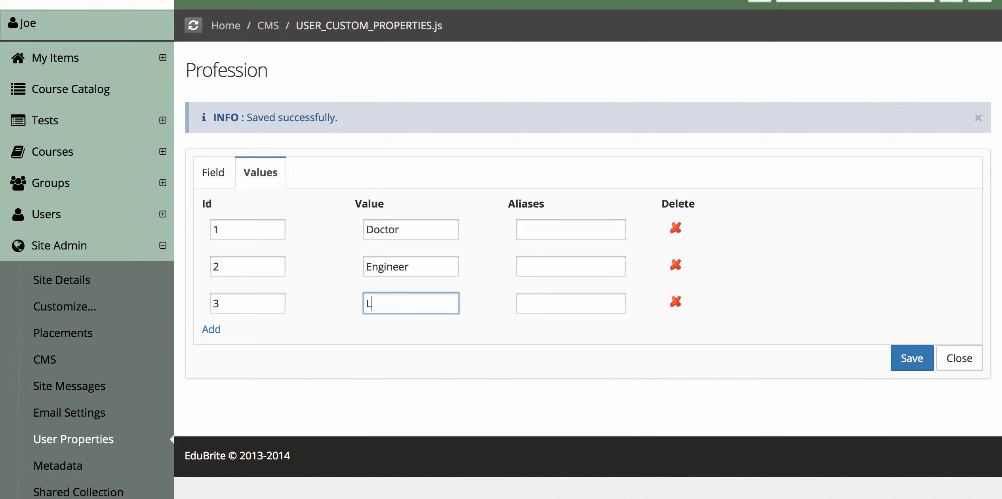
pyautogui.write('awyer')
pyautogui.click(910, 360)
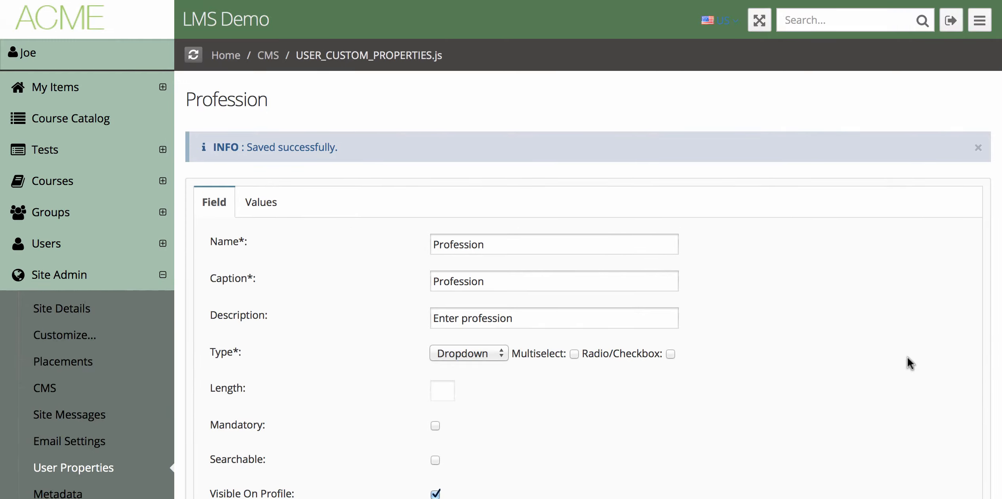
# Save the Profession field once more, close it and publish the updated custom user properties
pyautogui.scroll(-5, 803, 365)
pyautogui.scroll(-5, 804, 365)
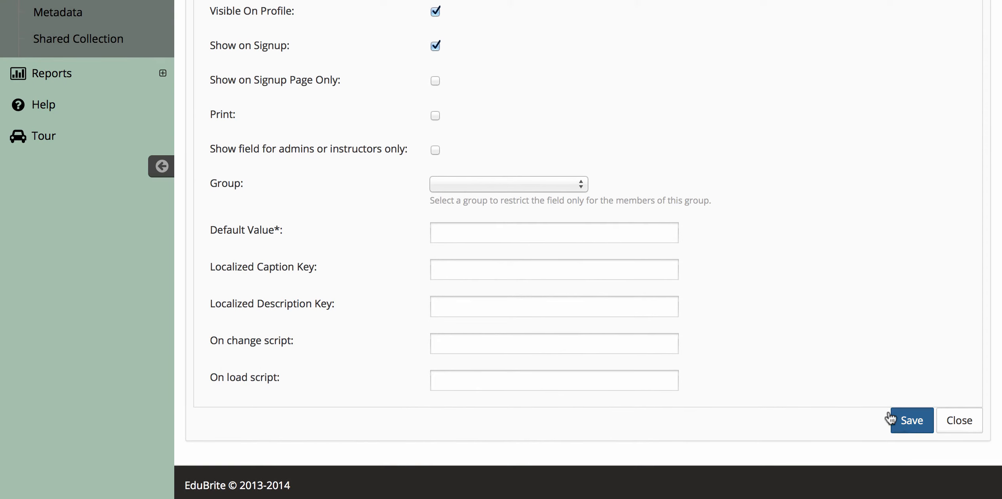
pyautogui.click(904, 420)
pyautogui.scroll(-10, 917, 427)
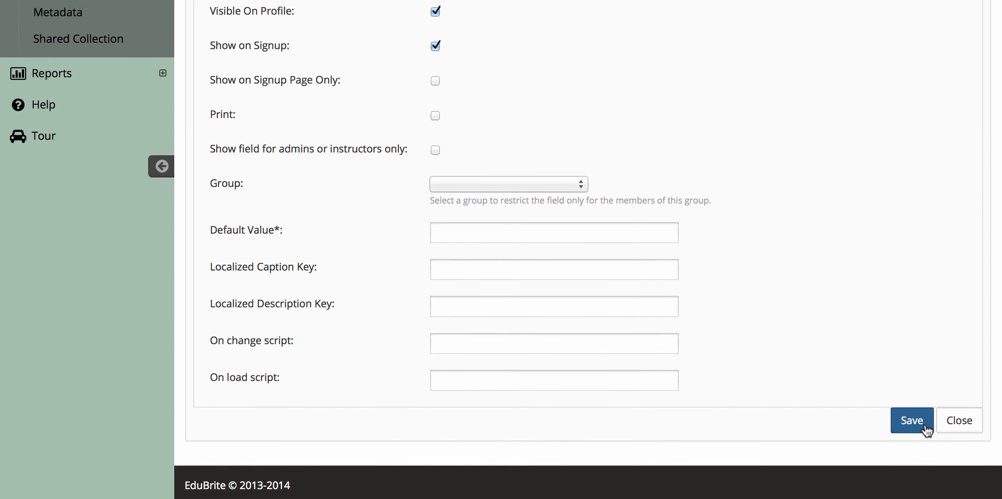
pyautogui.click(960, 420)
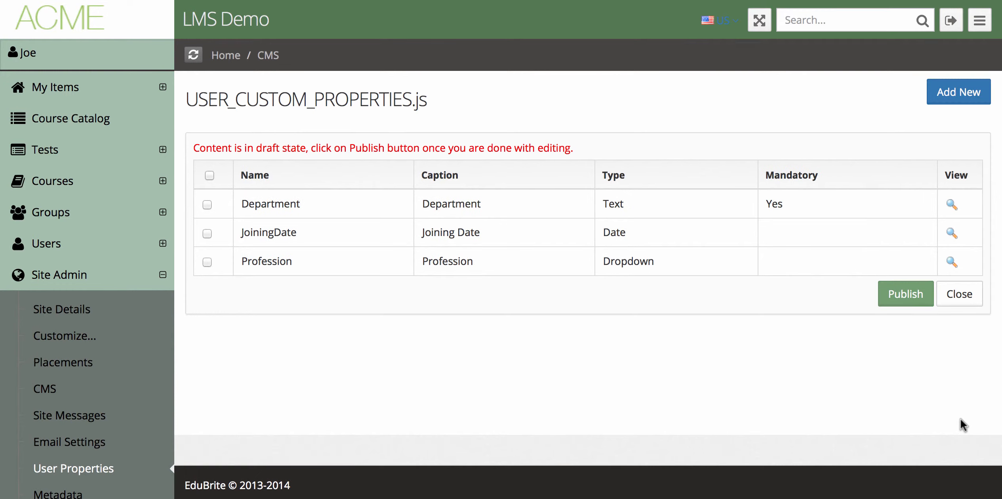
pyautogui.click(904, 294)
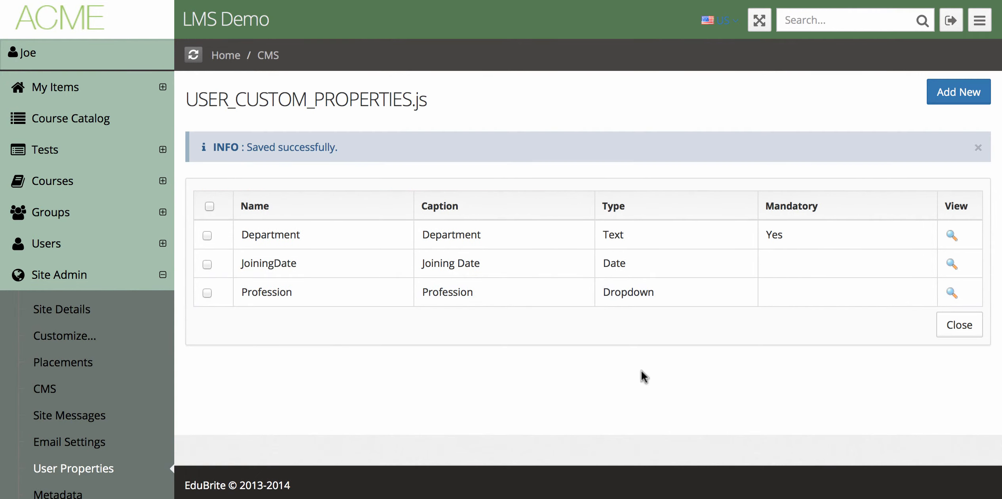
# Switch to Google Chrome, reload the signup page and examine the options offered by the Profession dropdown
pyautogui.press('super+Tab')
pyautogui.press('super+Tab')
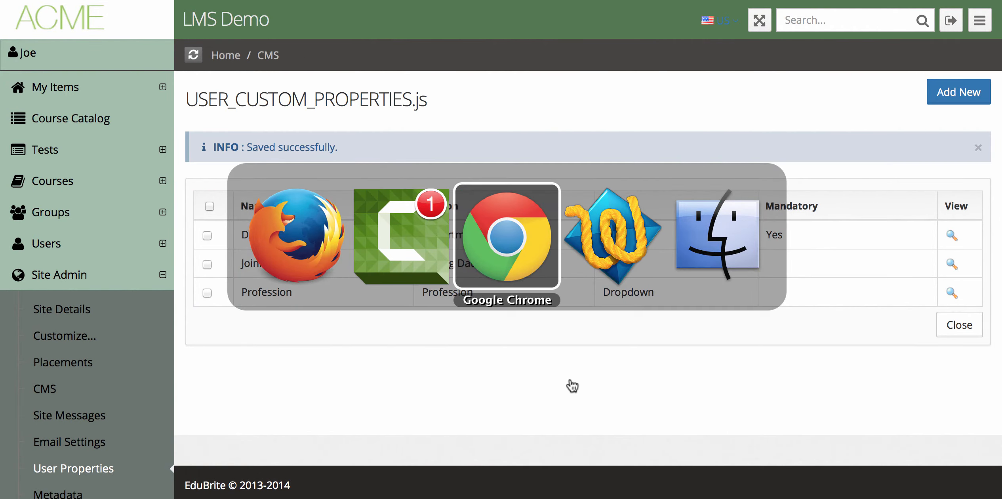
pyautogui.press('super+r')
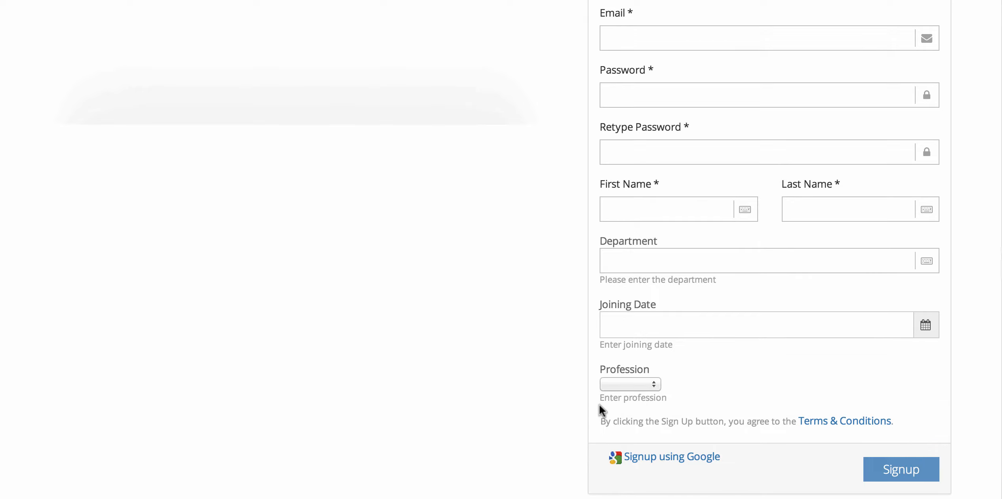
pyautogui.scroll(-2, 549, 400)
pyautogui.scroll(3, 549, 399)
pyautogui.click(651, 412)
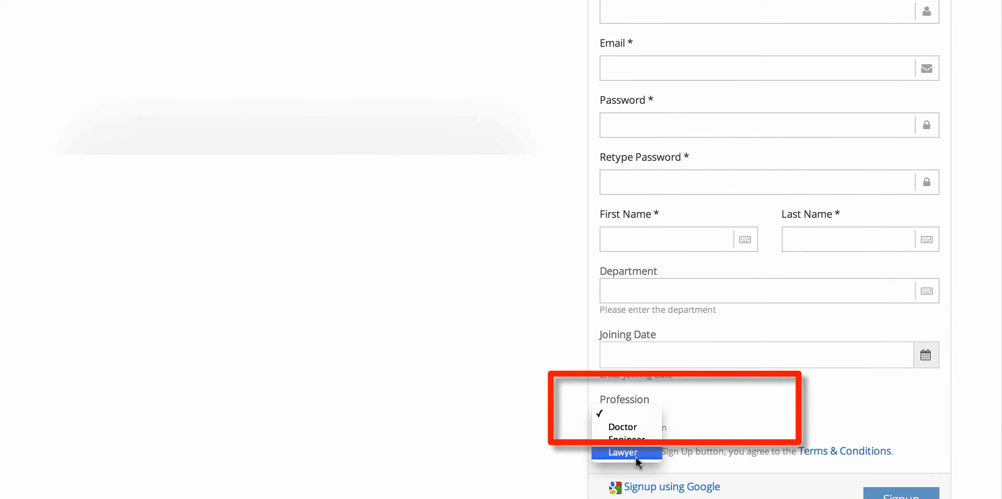
pyautogui.click(722, 396)
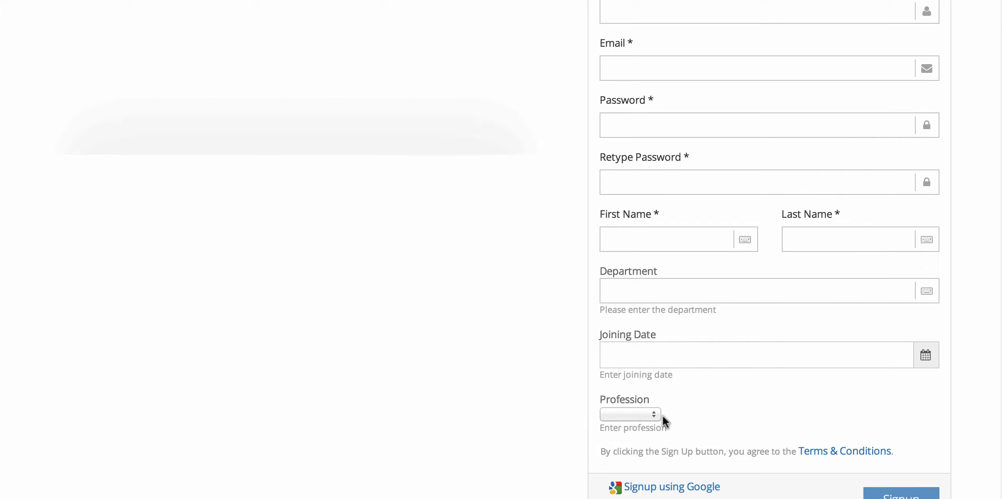
pyautogui.scroll(-2, 662, 414)
pyautogui.click(640, 330)
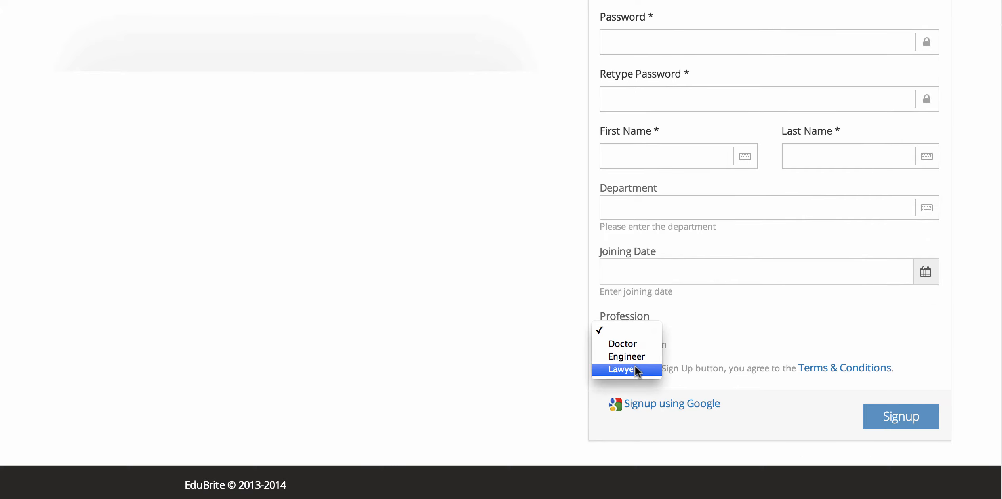
pyautogui.click(722, 333)
pyautogui.scroll(5, 722, 333)
pyautogui.click(722, 334)
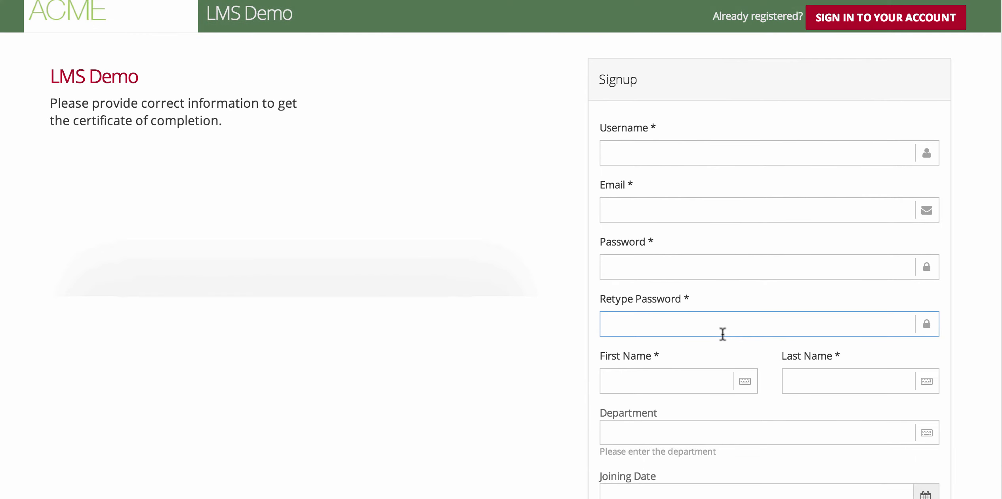
pyautogui.click(474, 323)
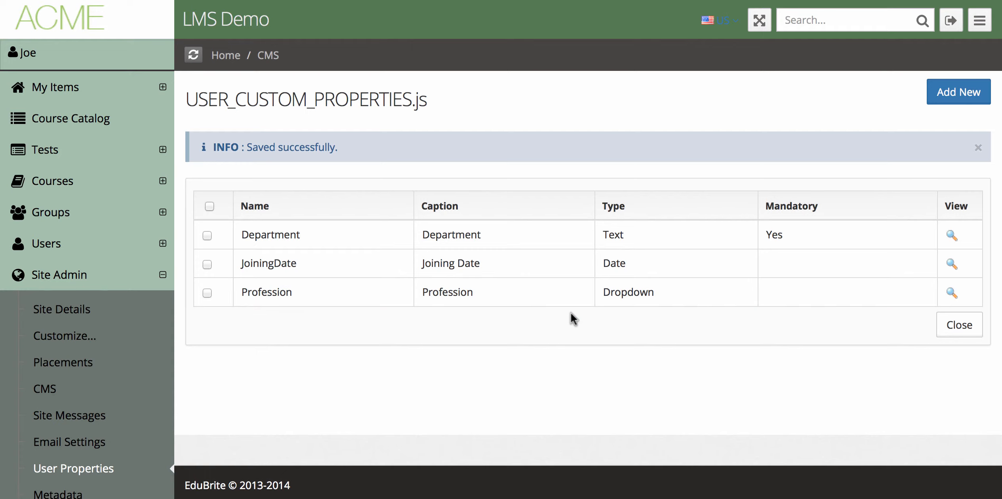
# Open the Profession property in the user properties list, enable its Radio/Checkbox option and save the field
pyautogui.click(950, 290)
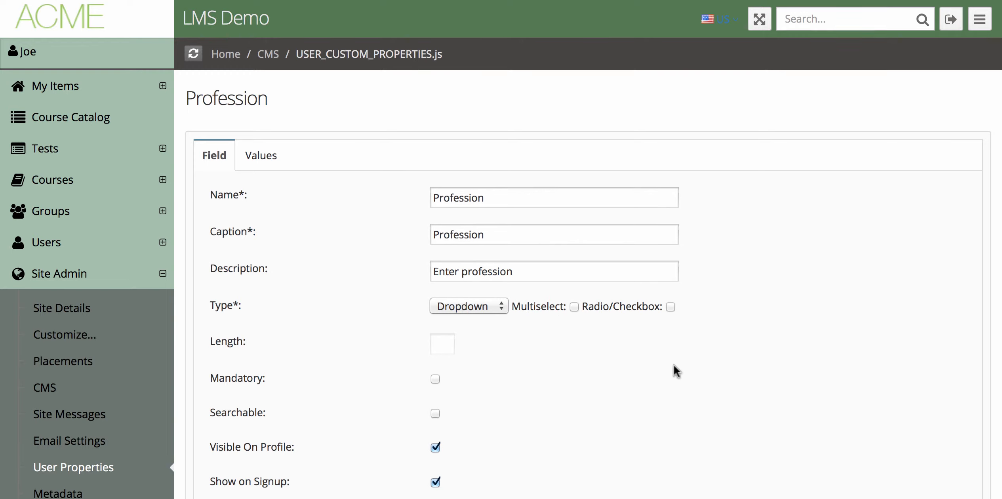
pyautogui.scroll(-3, 674, 368)
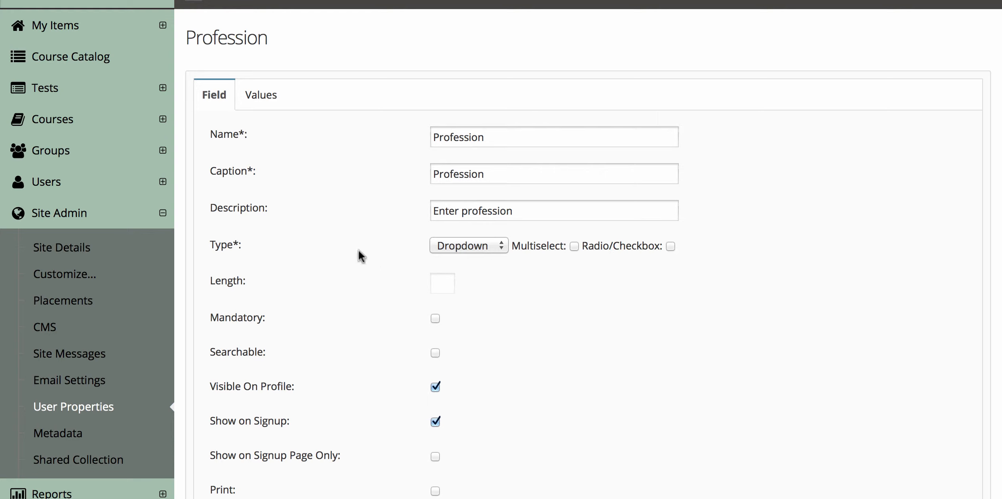
pyautogui.click(638, 246)
pyautogui.scroll(-10, 675, 313)
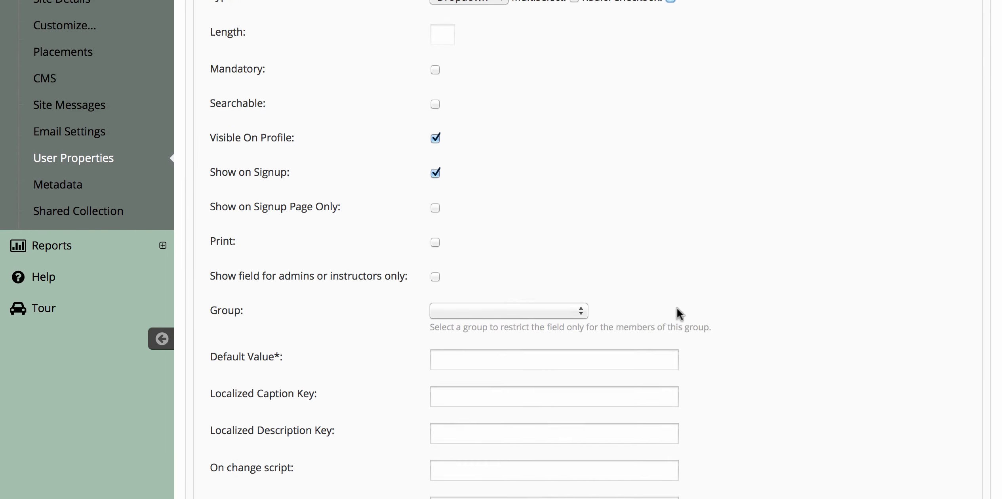
pyautogui.click(910, 421)
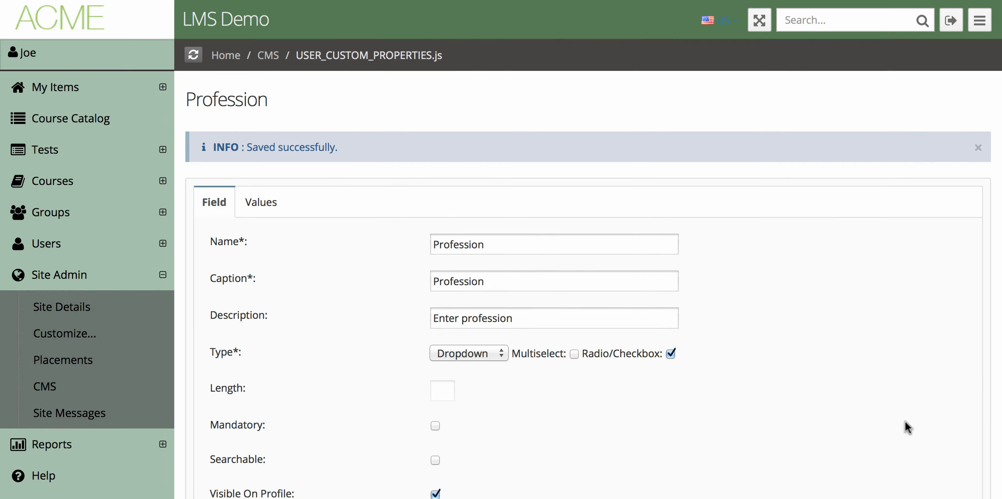
# Close the Profession field and publish the custom user properties with the radio button setting
pyautogui.scroll(-6, 933, 452)
pyautogui.scroll(-5, 933, 451)
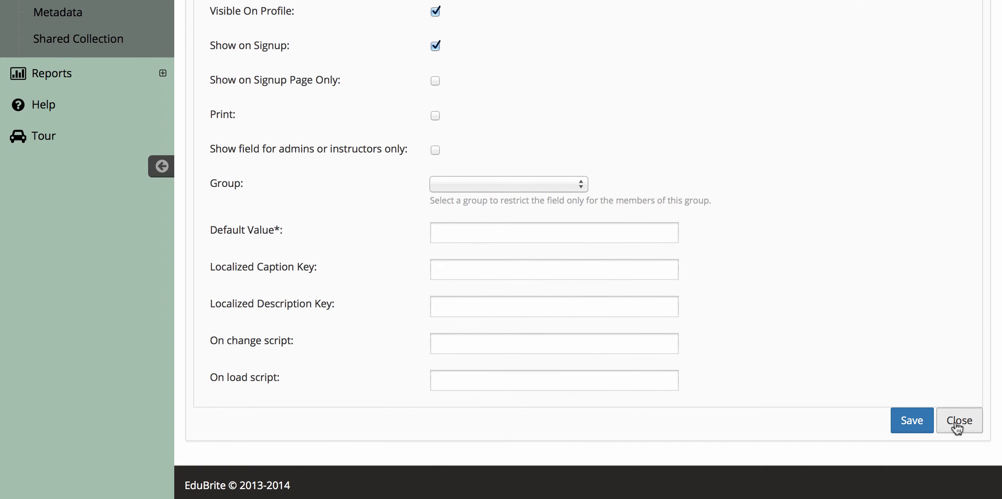
pyautogui.click(956, 420)
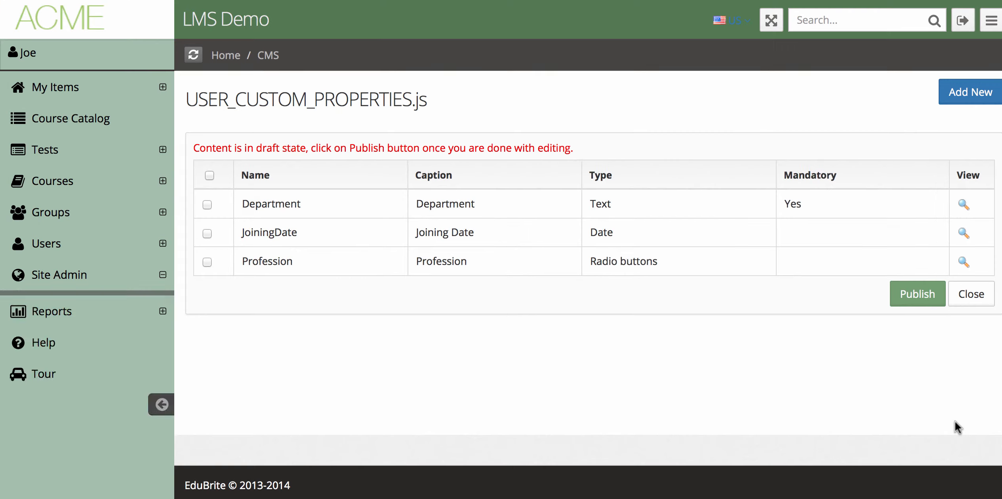
pyautogui.click(907, 294)
# Switch to Google Chrome and try the Doctor, Engineer and Lawyer radio buttons for Profession on the refreshed signup page
pyautogui.press('super+Tab')
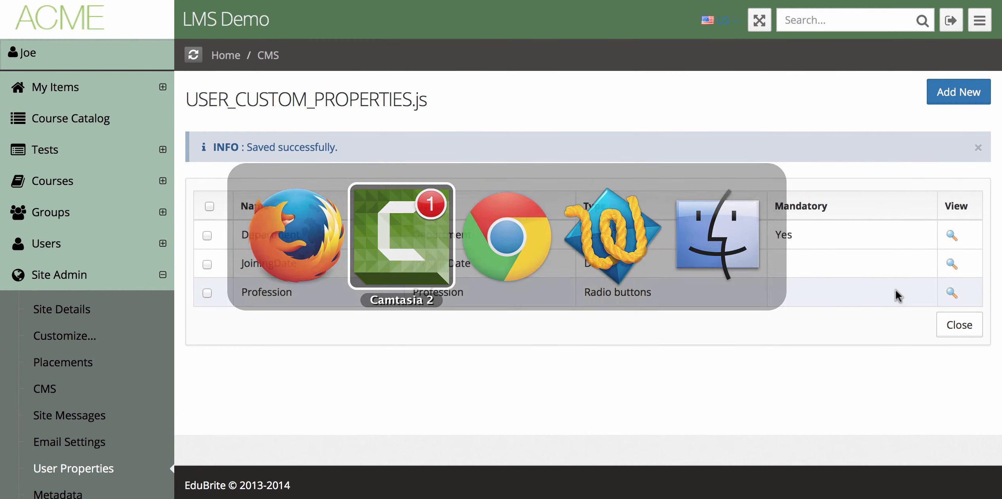
pyautogui.press('super+Tab')
pyautogui.press('Tab')
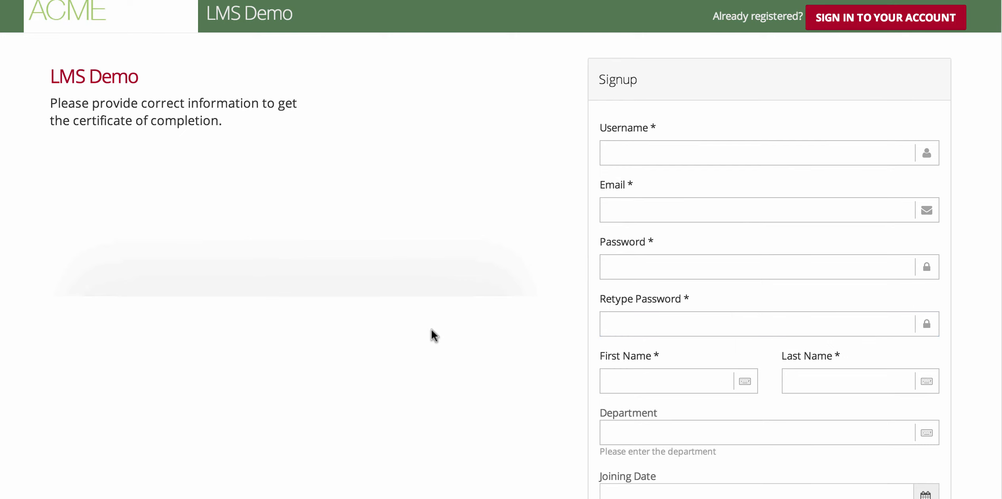
pyautogui.scroll(-5, 432, 330)
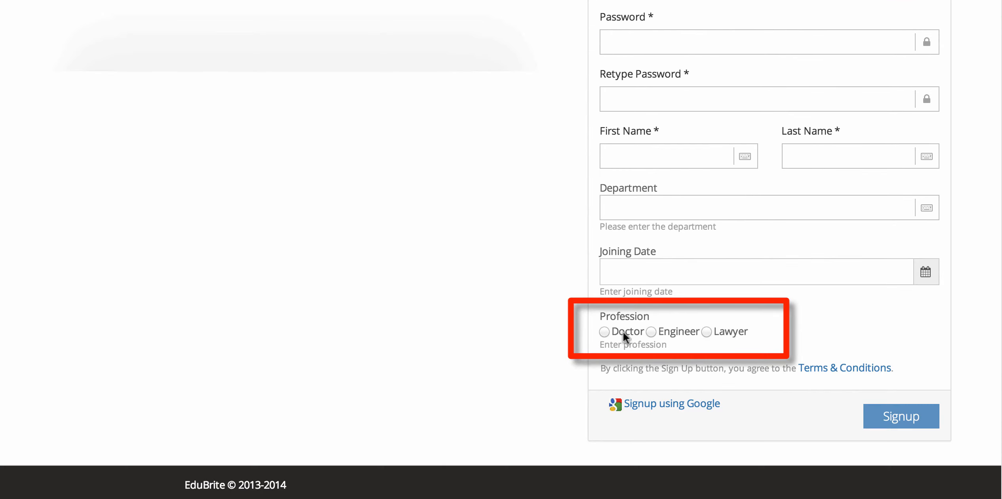
pyautogui.click(676, 337)
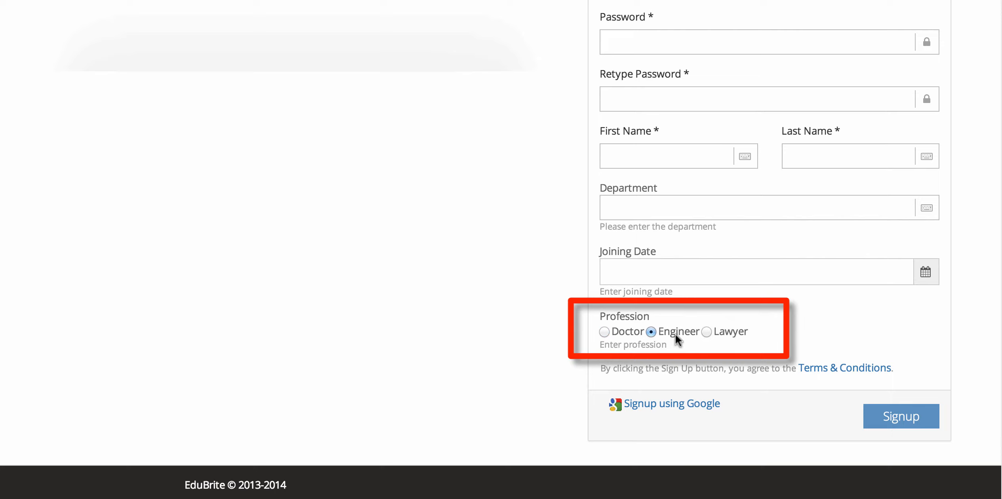
pyautogui.click(729, 333)
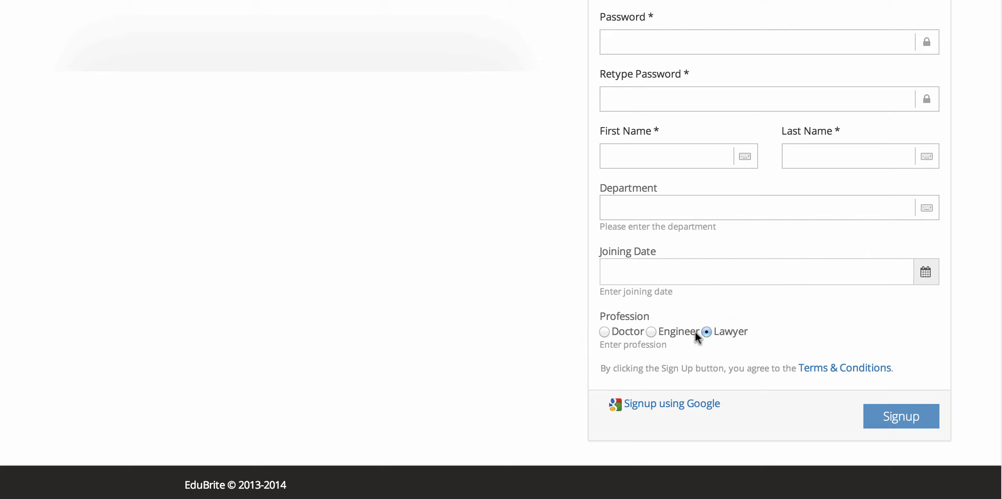
pyautogui.click(682, 332)
pyautogui.click(622, 333)
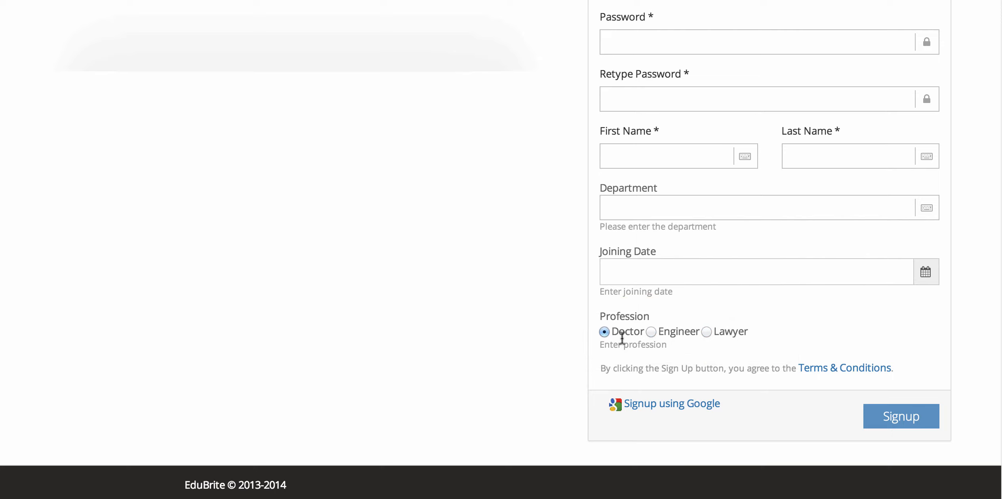
pyautogui.click(681, 332)
pyautogui.click(727, 329)
# Switch to Firefox, reopen the Profession property, enable Multiselect alongside Radio/Checkbox and save the field
pyautogui.press('super+Tab')
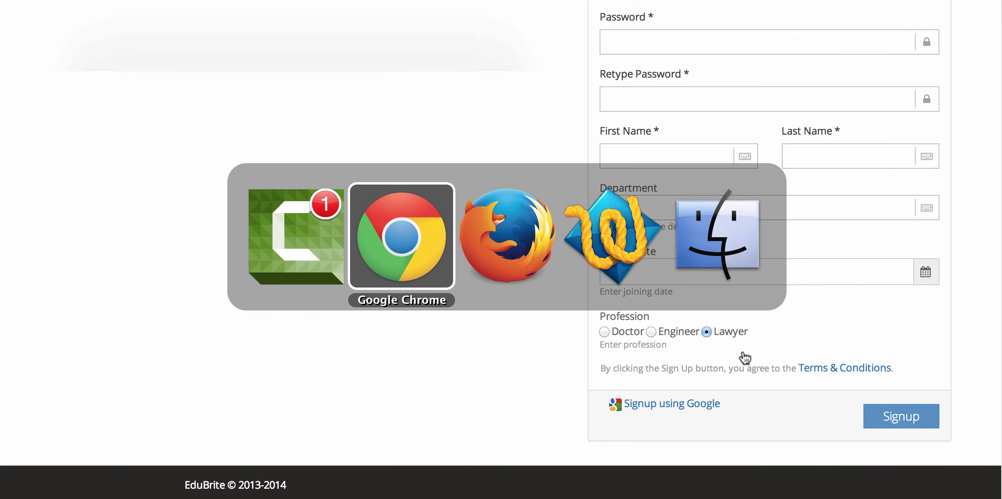
pyautogui.press('super+Tab')
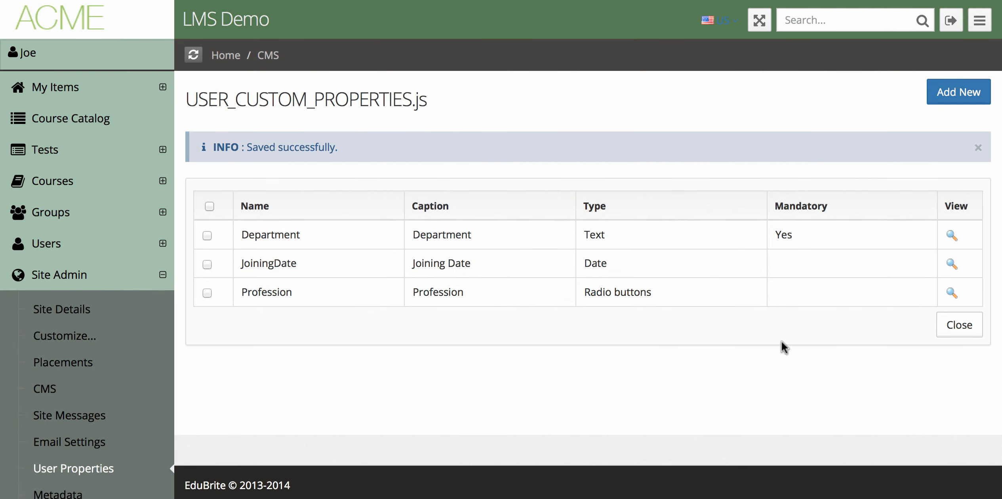
pyautogui.click(952, 294)
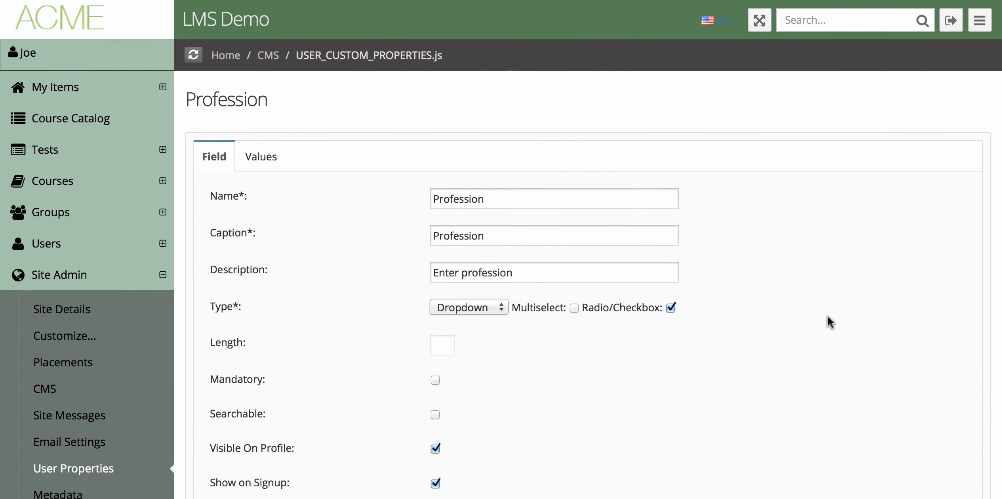
pyautogui.click(550, 304)
pyautogui.scroll(-10, 622, 377)
pyautogui.click(912, 421)
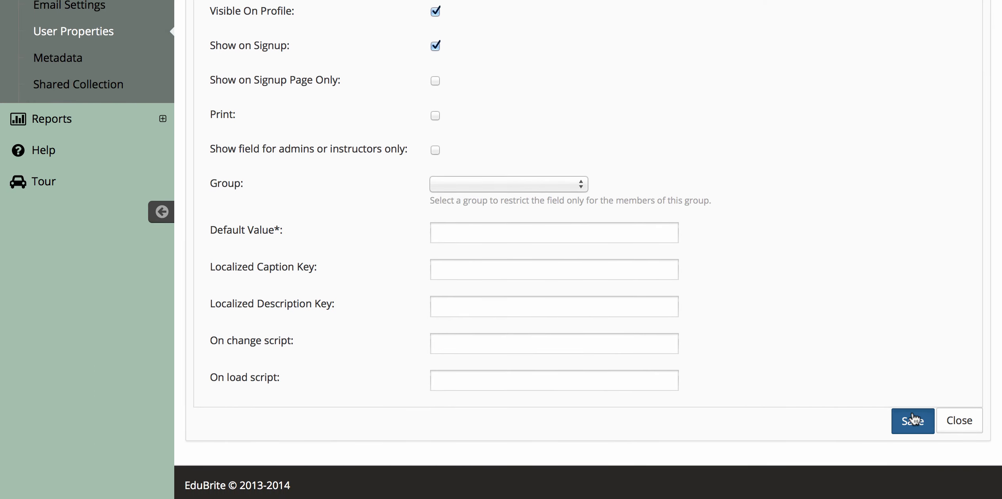
# Close the Profession field and publish the custom user properties with the checkbox setting
pyautogui.scroll(-10, 821, 388)
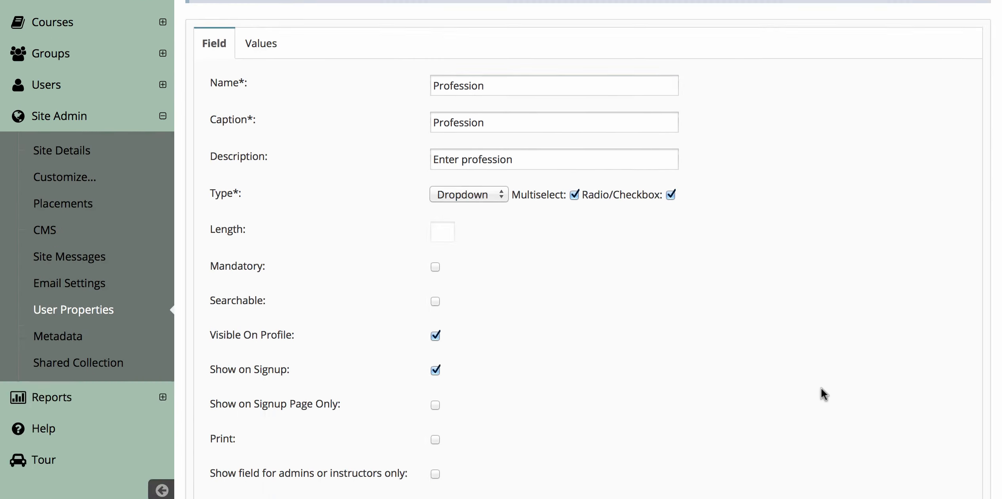
pyautogui.click(952, 419)
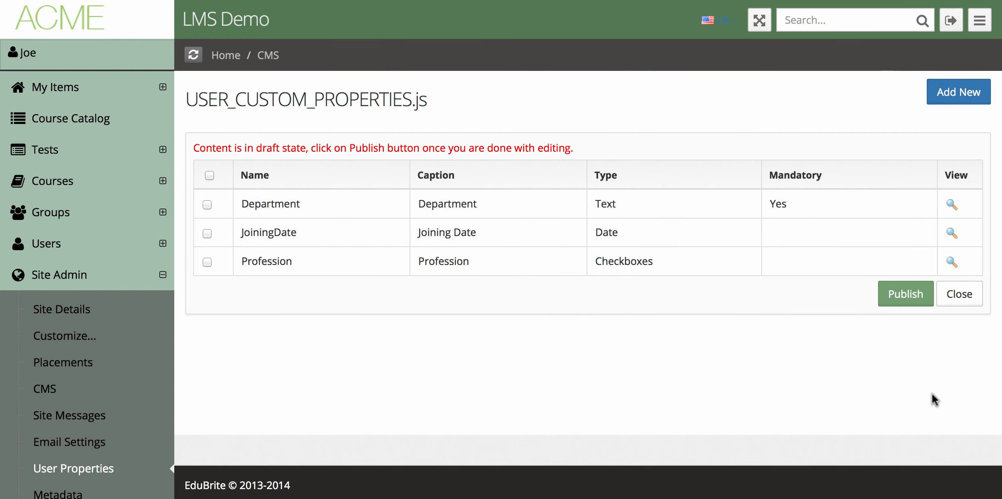
pyautogui.click(903, 293)
# Switch to Google Chrome, try the Doctor, Engineer and Lawyer checkboxes on the signup page, and return to Firefox
pyautogui.press('super+Tab')
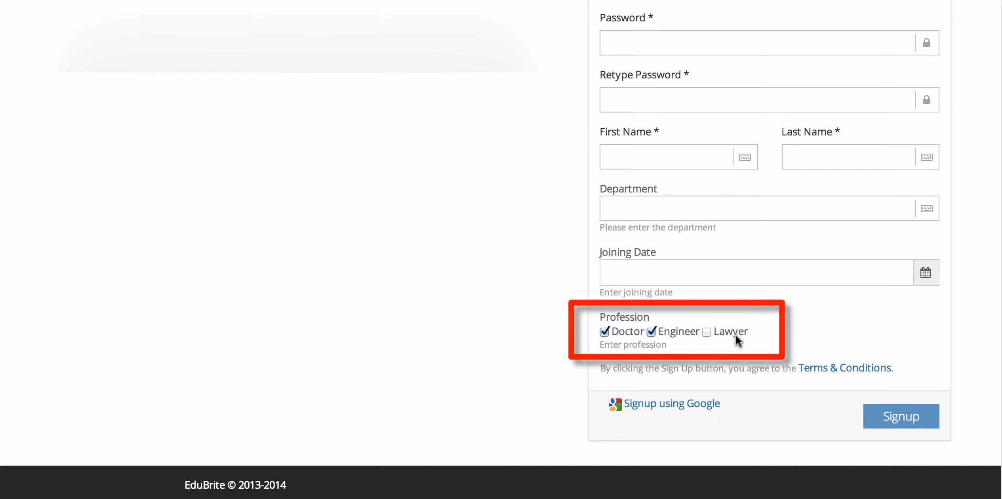
pyautogui.click(627, 334)
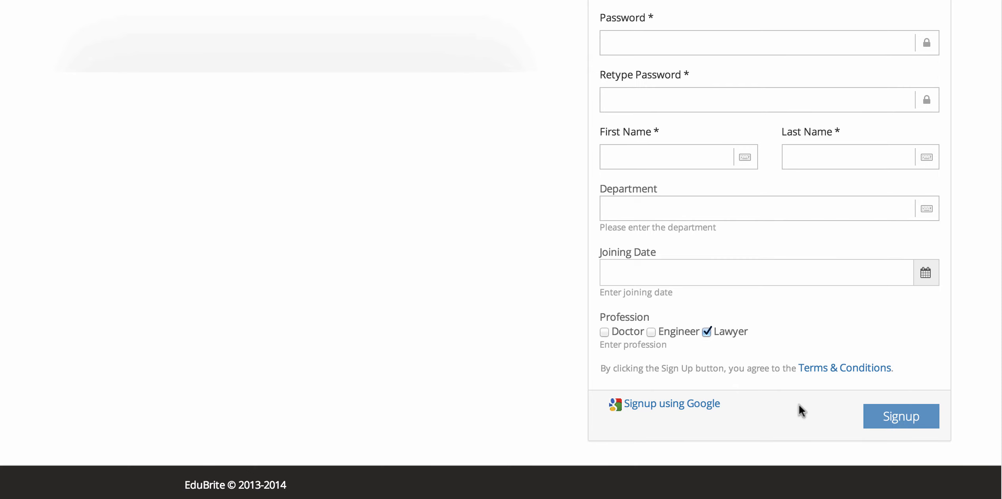
pyautogui.press('super+Tab')
pyautogui.press('super+Tab')
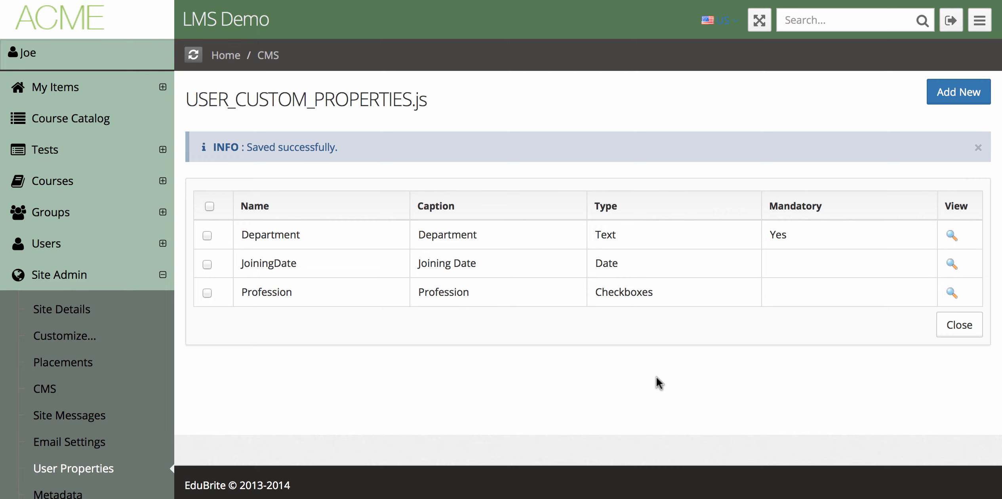
# Reopen the Profession property and examine its visibility and signup options and the groups available for restricting the field
pyautogui.click(952, 293)
pyautogui.scroll(-6, 668, 349)
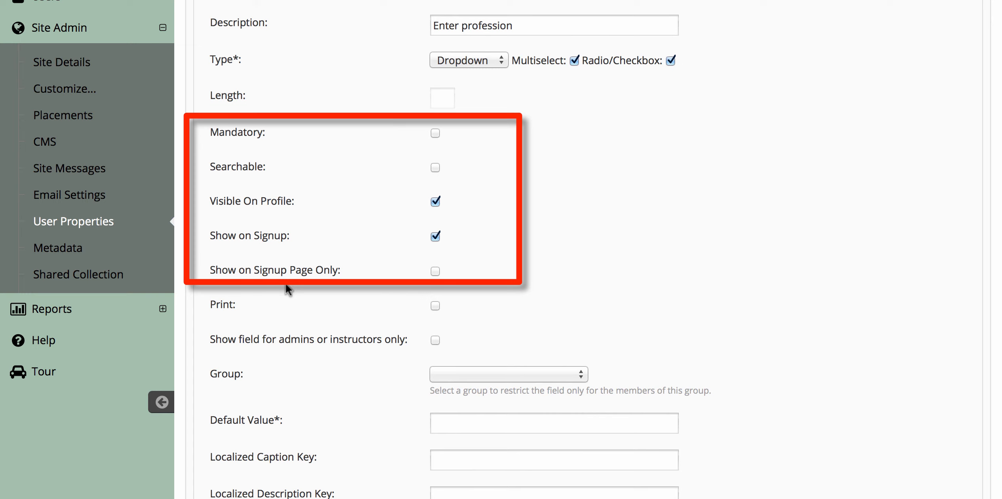
pyautogui.scroll(-5, 431, 269)
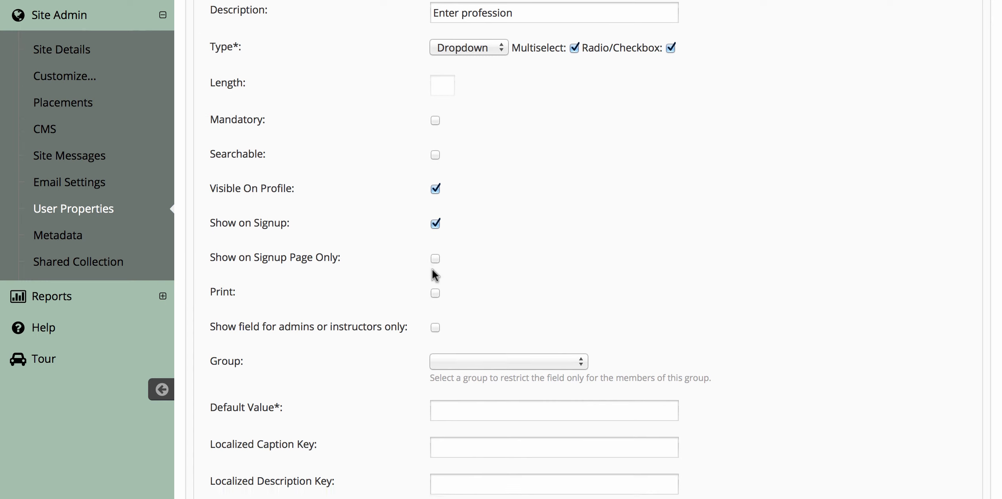
pyautogui.scroll(10, 432, 274)
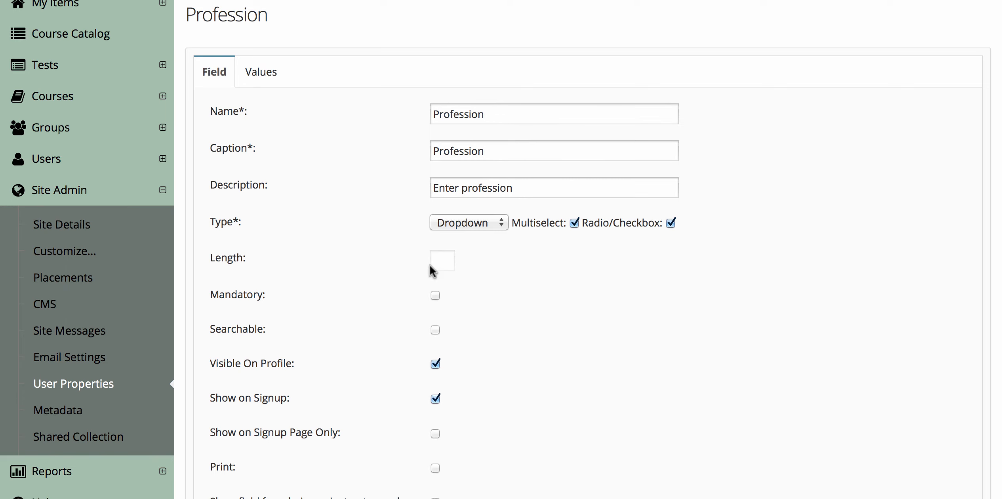
pyautogui.scroll(-10, 431, 269)
pyautogui.scroll(-3, 429, 265)
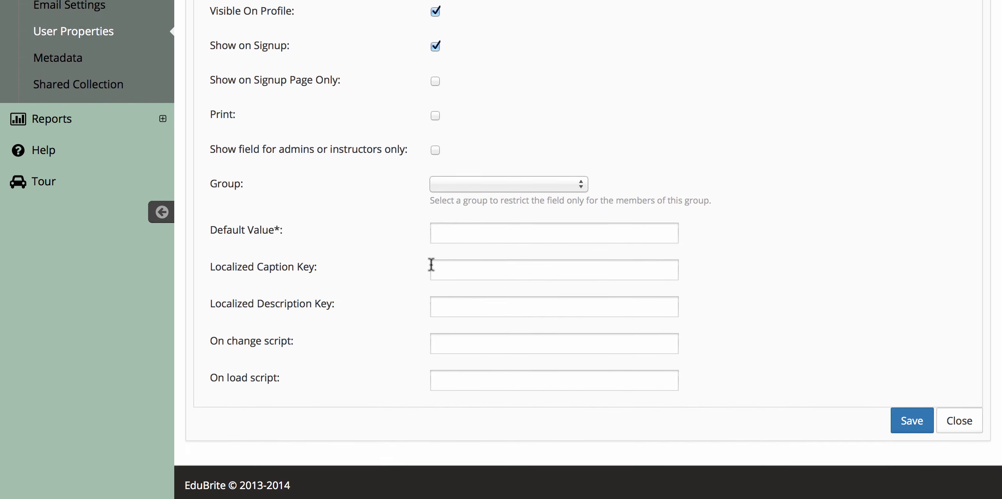
pyautogui.click(521, 183)
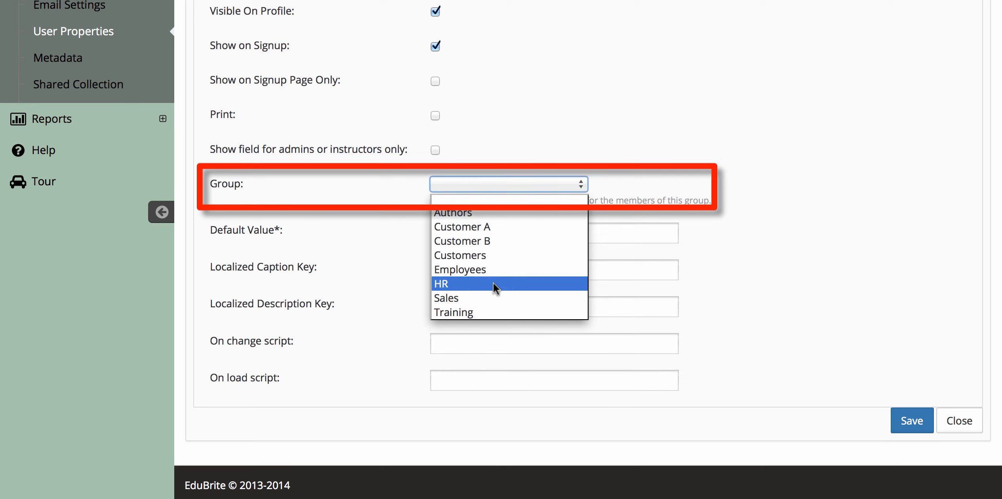
pyautogui.click(489, 144)
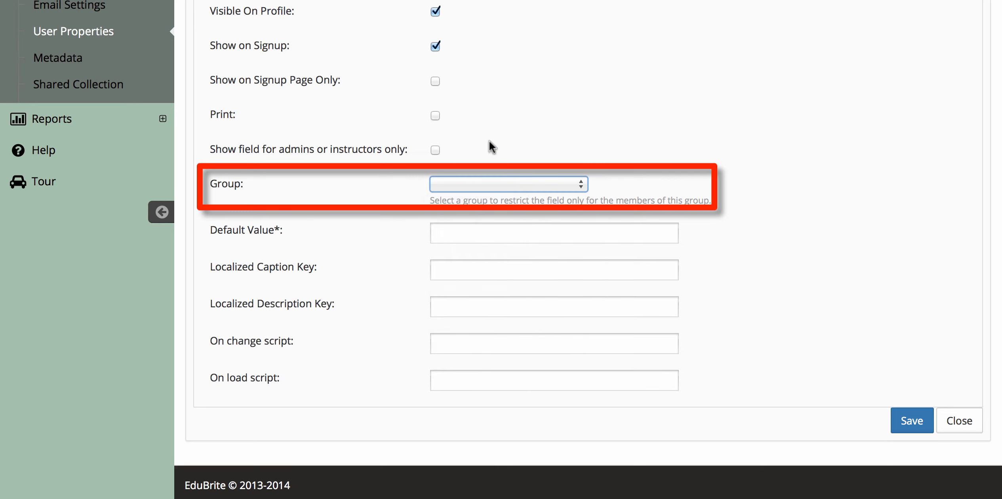